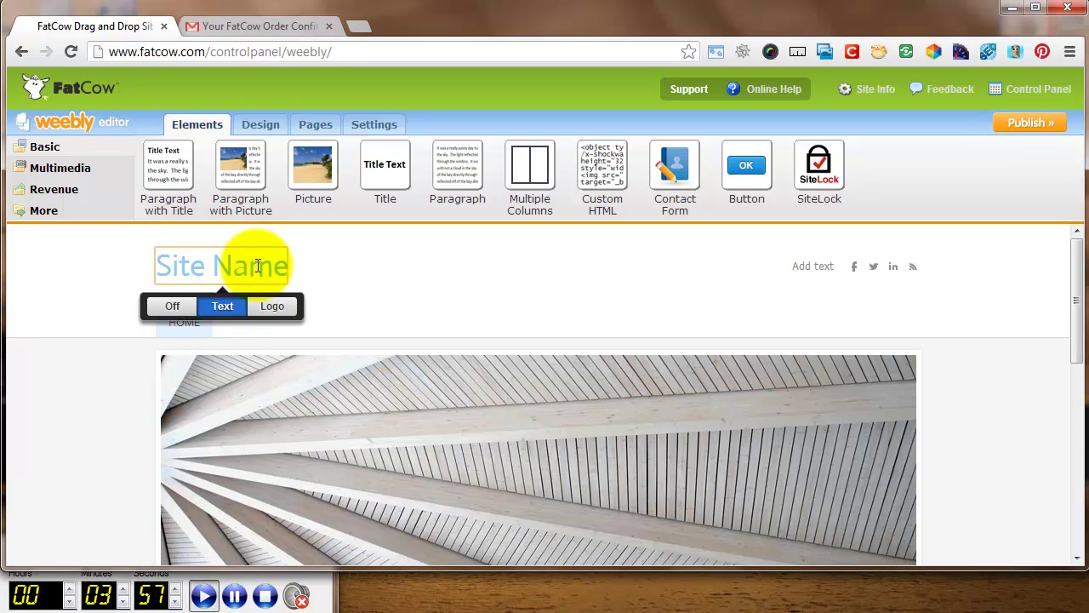
Step: Replace the 'Site Name' header placeholder with the title 'FoodCYclist Farm'
triple_click(257, 266)
text(FoodCYclist Far)
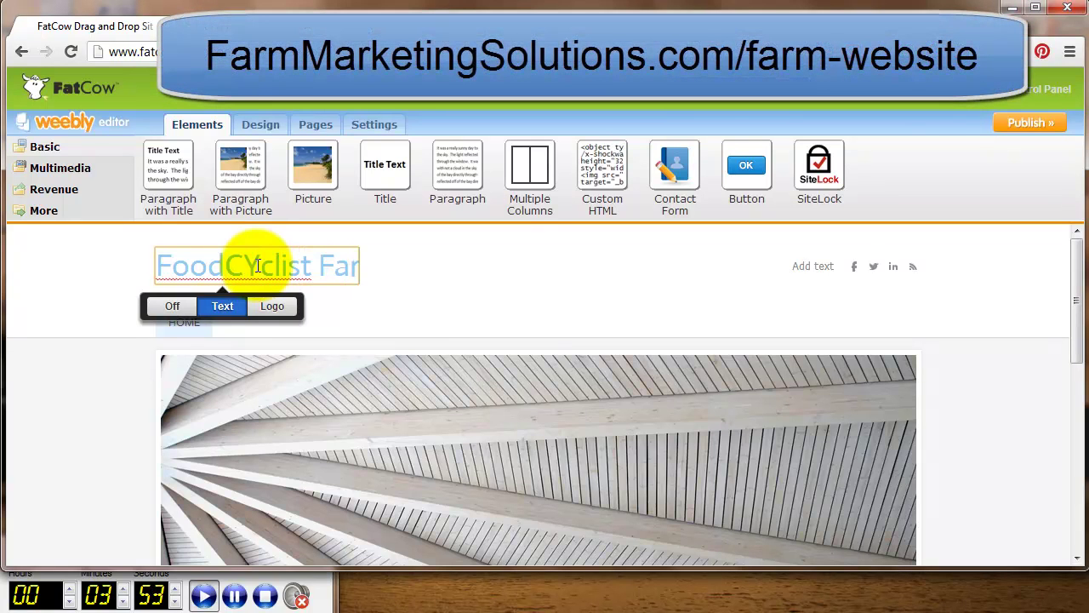
click(466, 333)
mouse_move(475, 439)
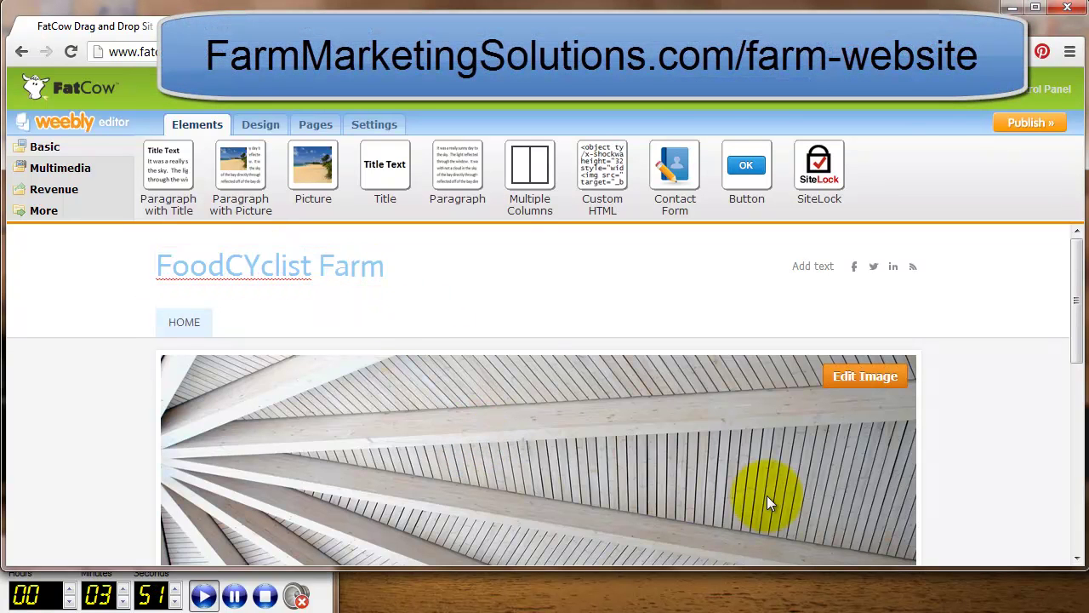
Step: Upload foodcyclist-farm-produce.jpg as the new header image
click(870, 365)
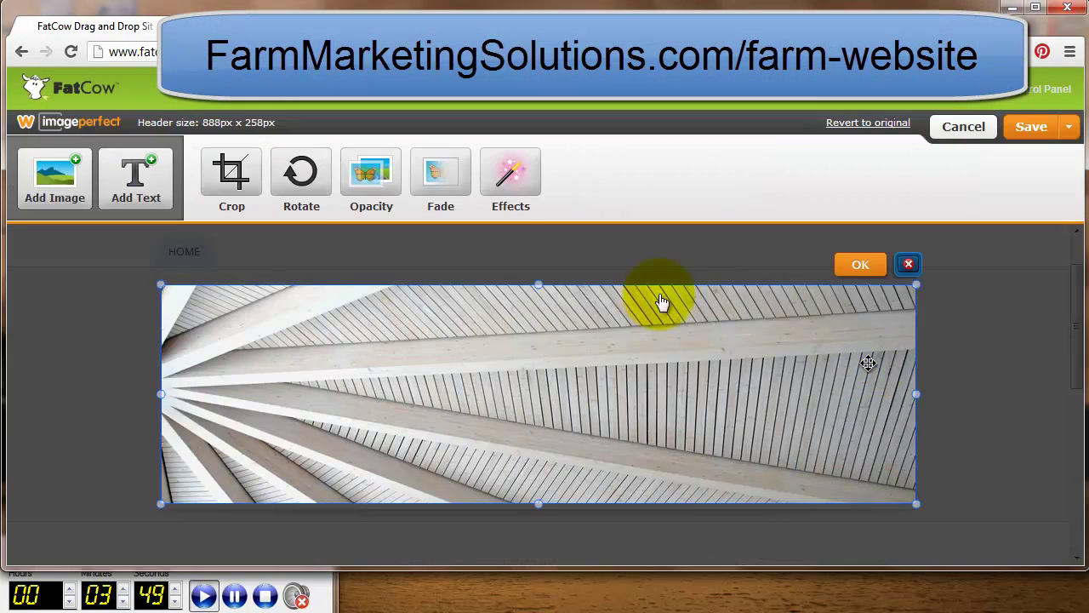
click(66, 184)
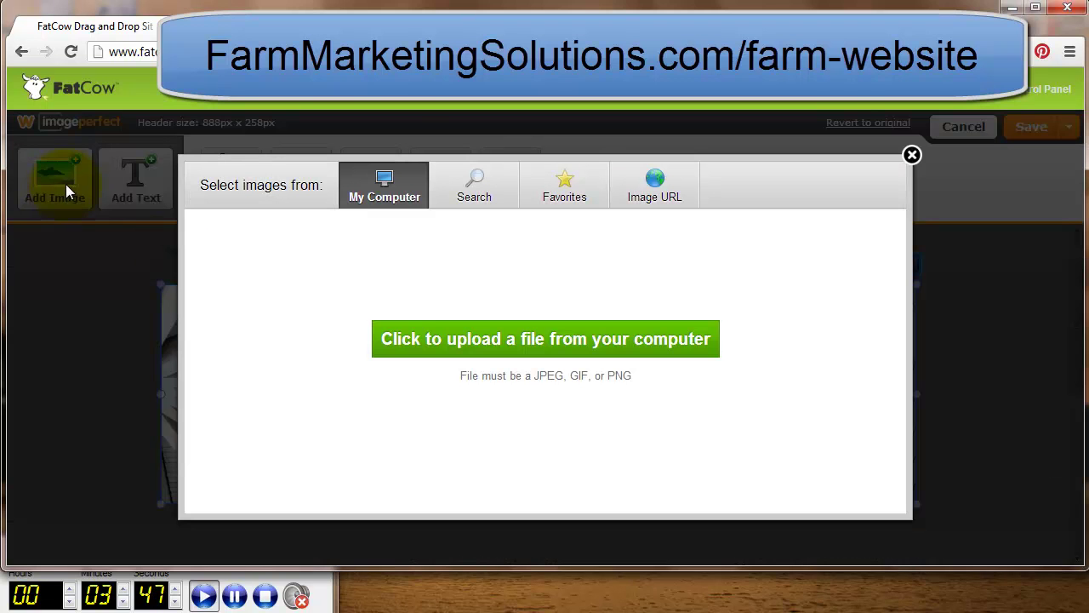
click(394, 332)
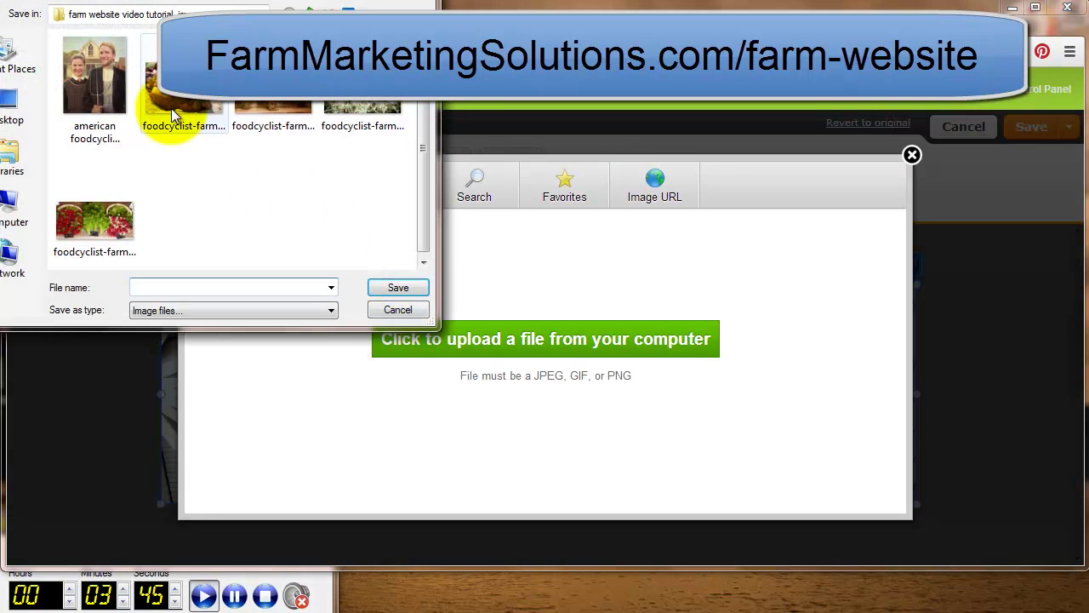
click(115, 223)
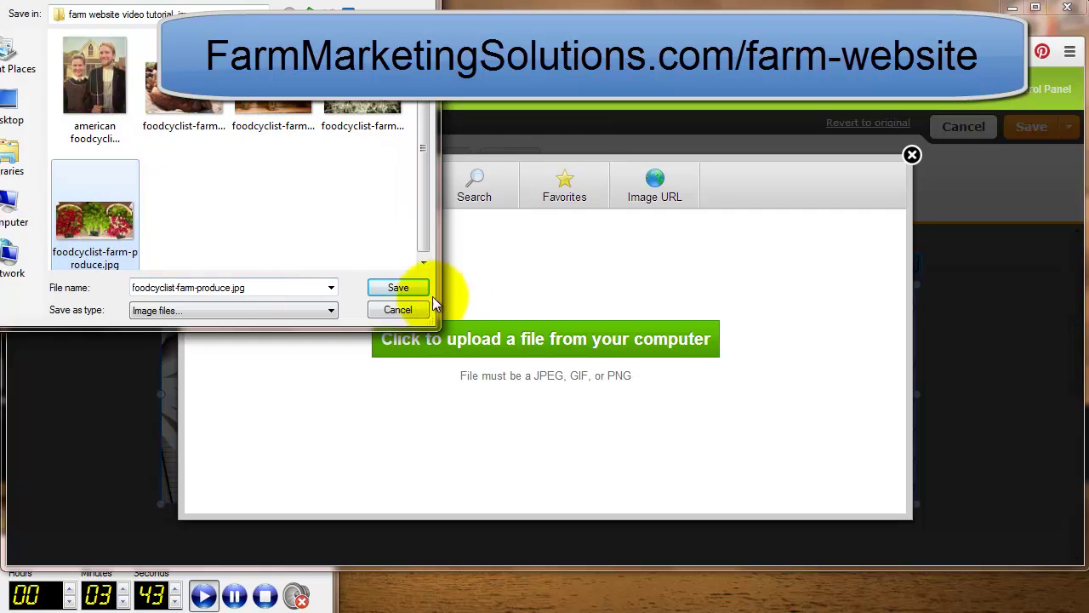
click(399, 288)
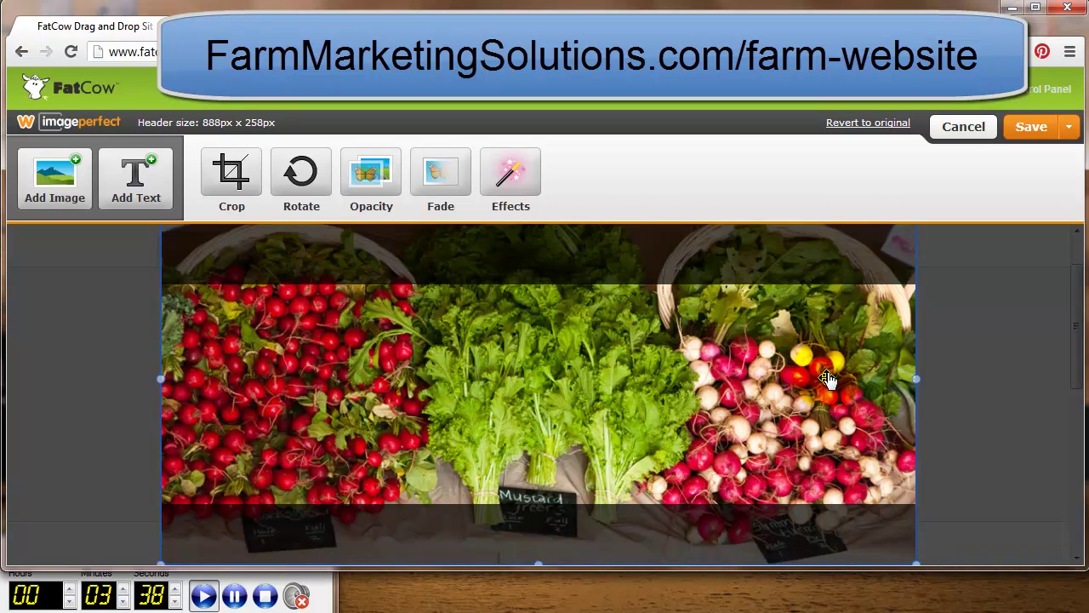
Step: Shift the produce photo slightly upward in the header and save it as the default header
drag(828, 378, 829, 351)
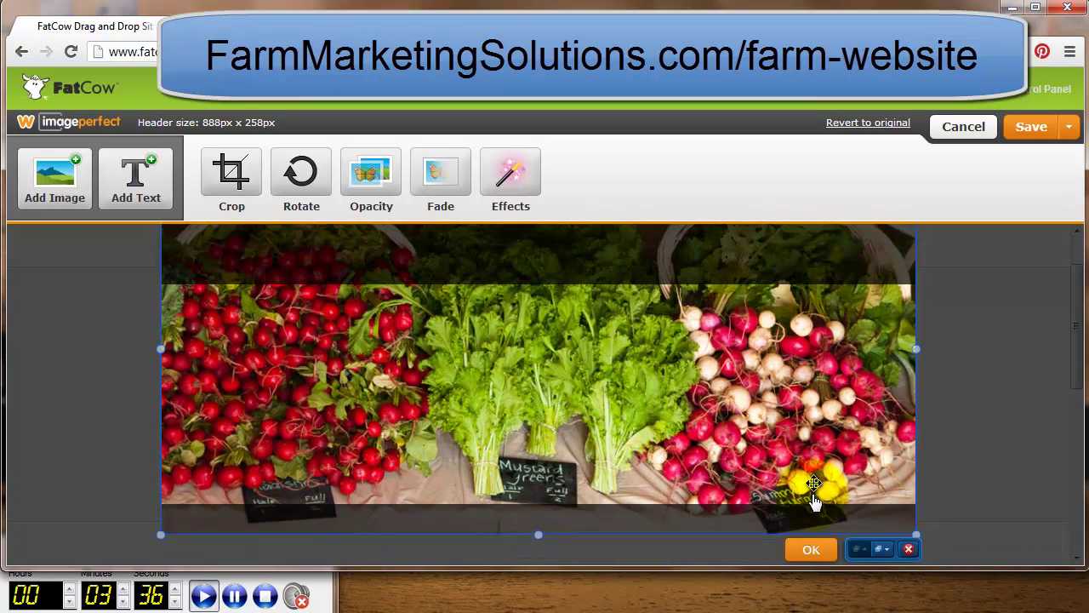
click(808, 549)
click(1030, 129)
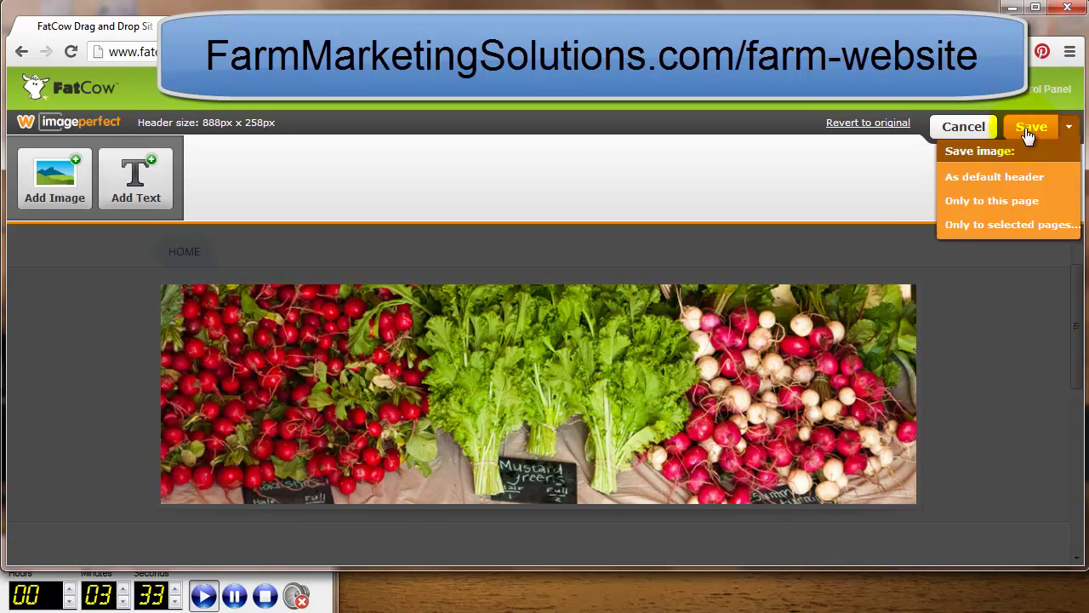
click(1018, 180)
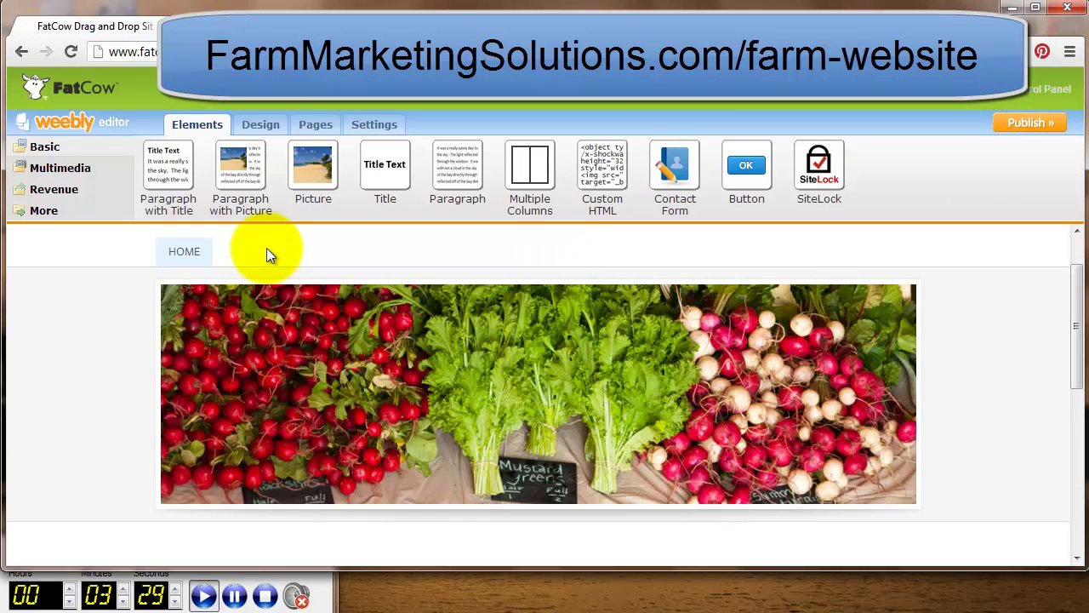
Step: Drop a Paragraph with Picture block below the header and upload american foodcyclist gothic.jpg as its image
drag(250, 180, 262, 554)
scroll(451, 493, down, 2)
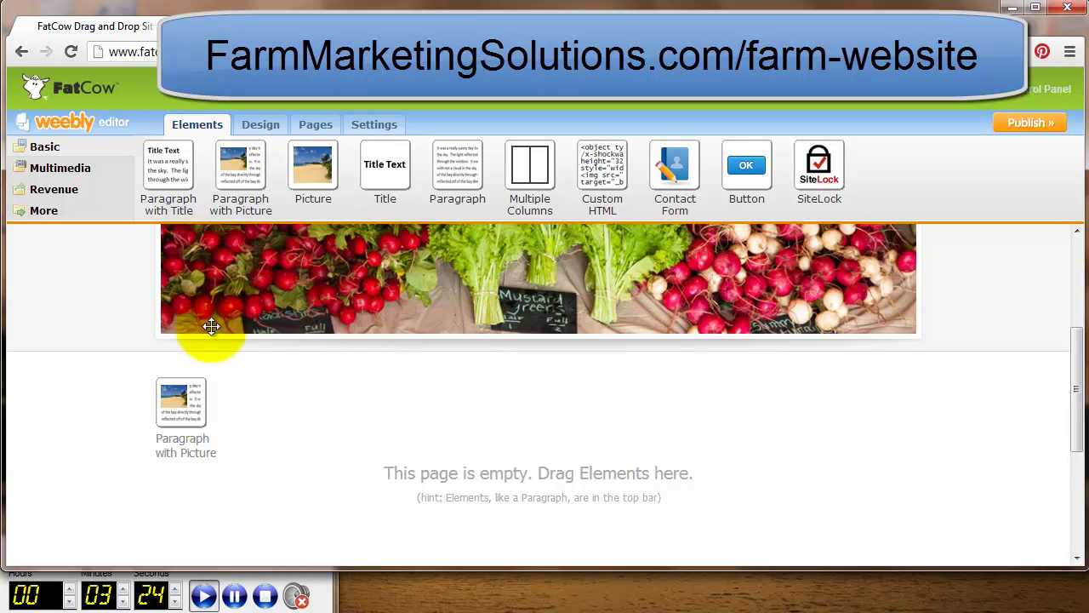
drag(211, 326, 190, 414)
click(186, 461)
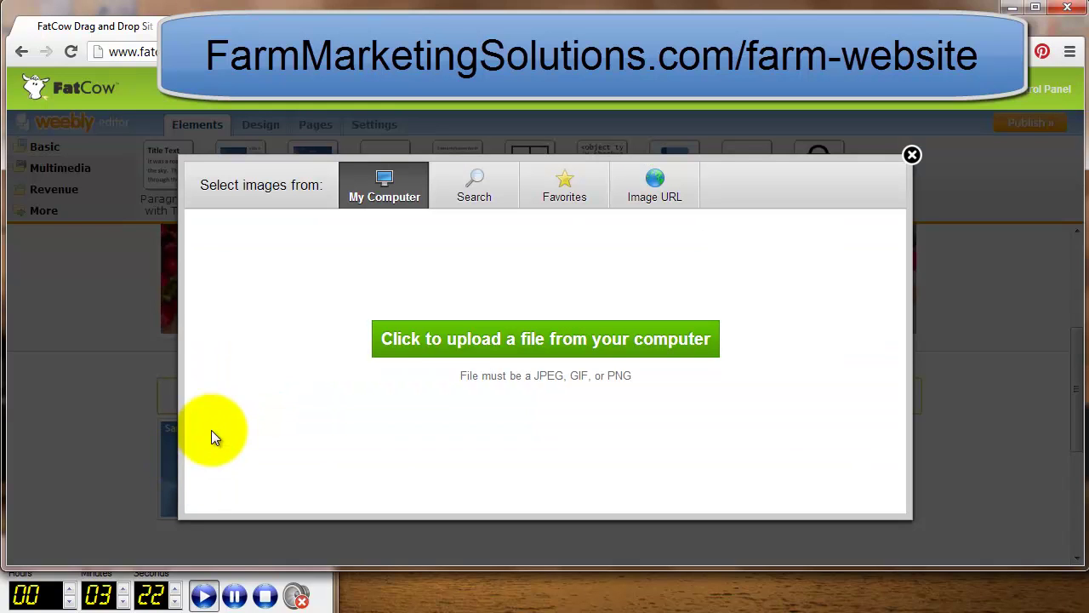
click(376, 349)
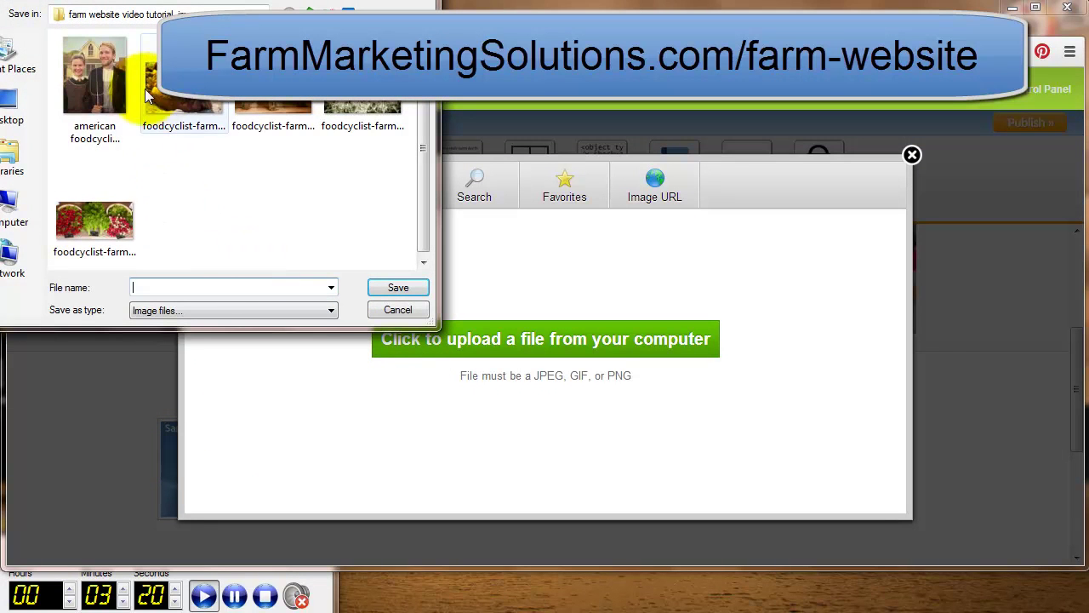
click(109, 92)
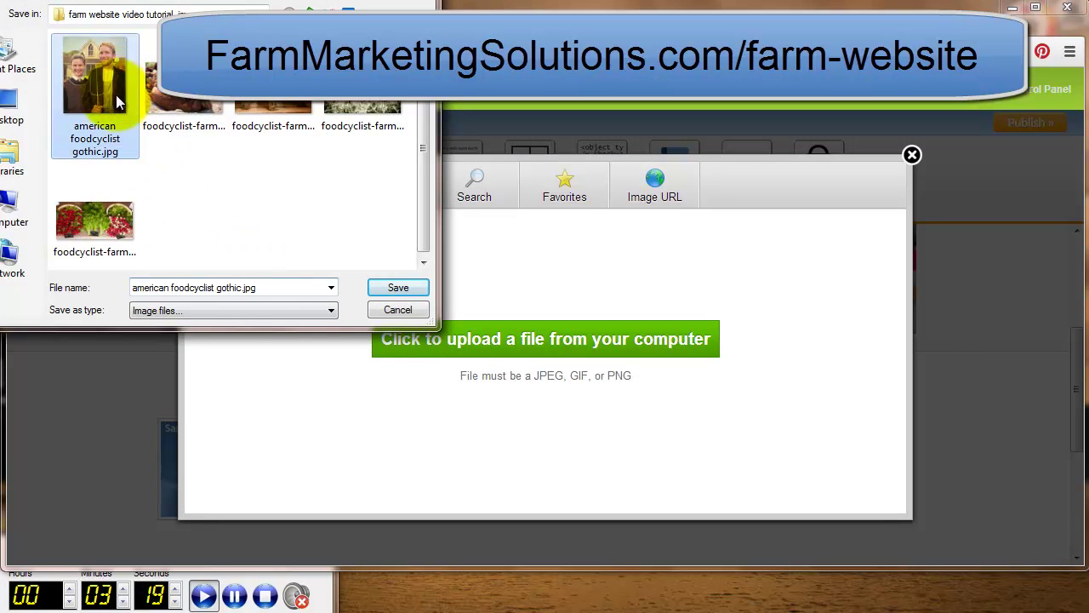
click(399, 288)
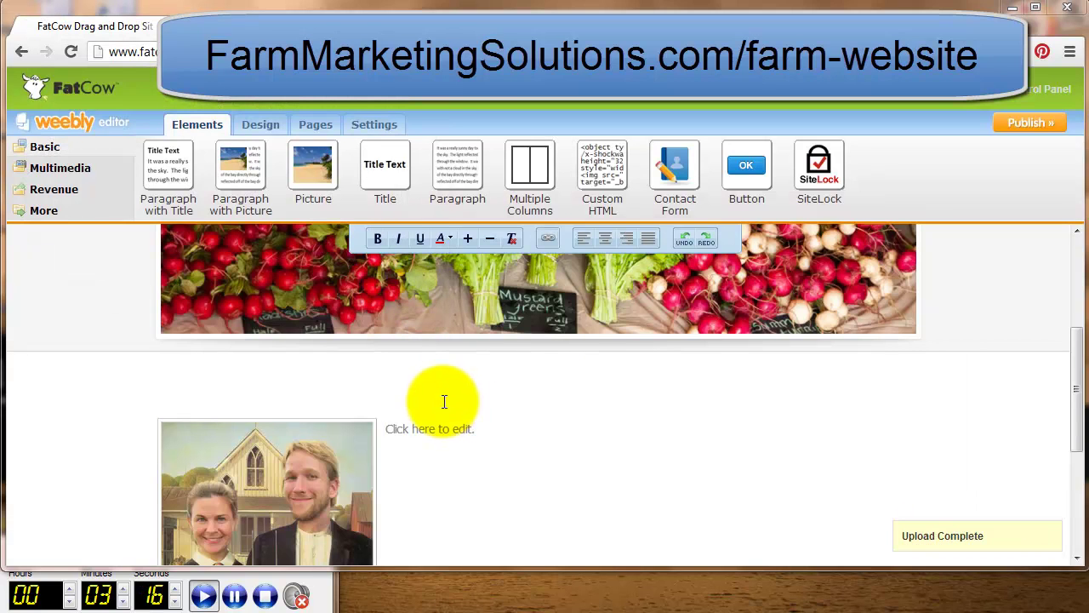
Step: Paste the farm's introduction text from Notepad into the block's paragraph
click(445, 431)
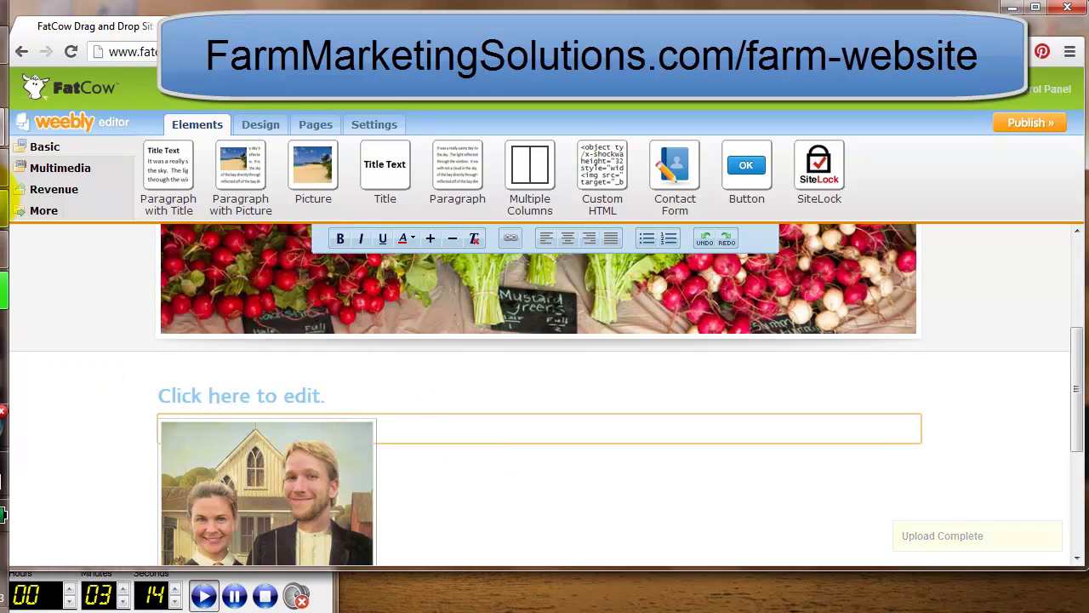
click(4, 230)
right_click(462, 199)
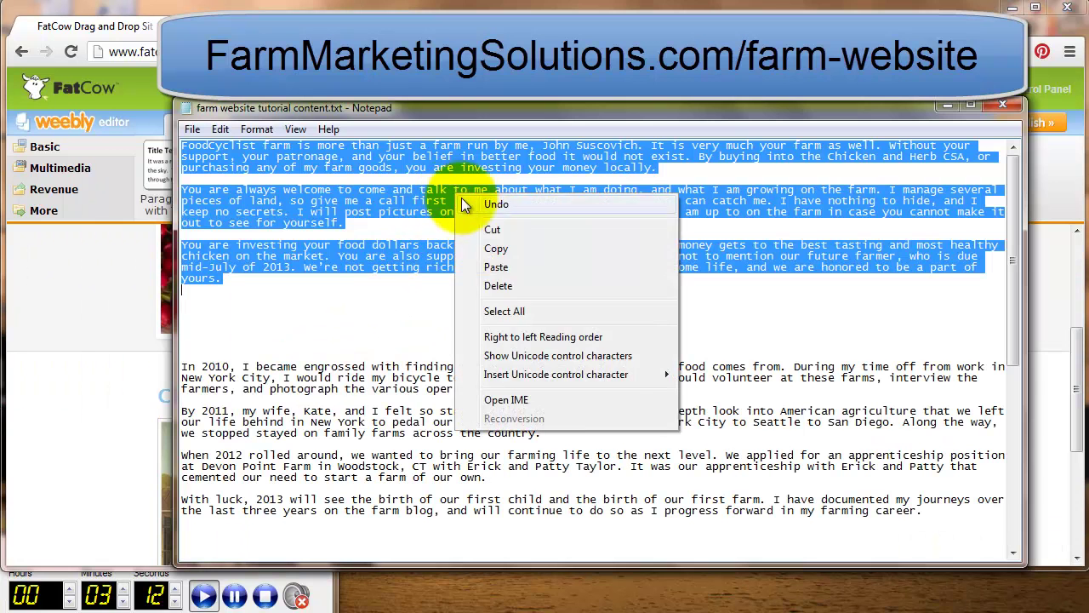
click(499, 248)
click(143, 417)
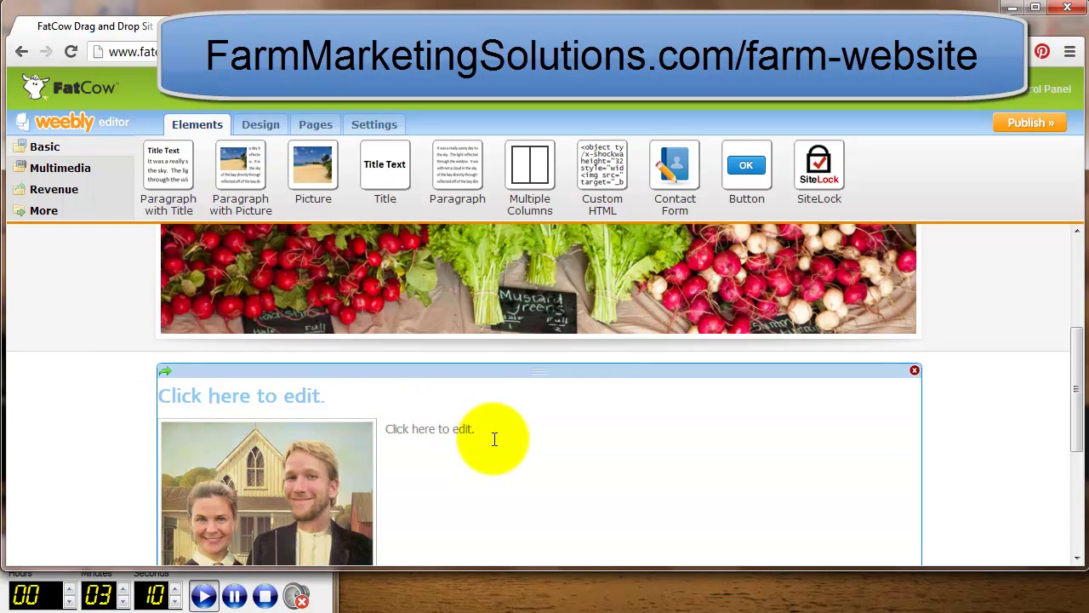
click(468, 432)
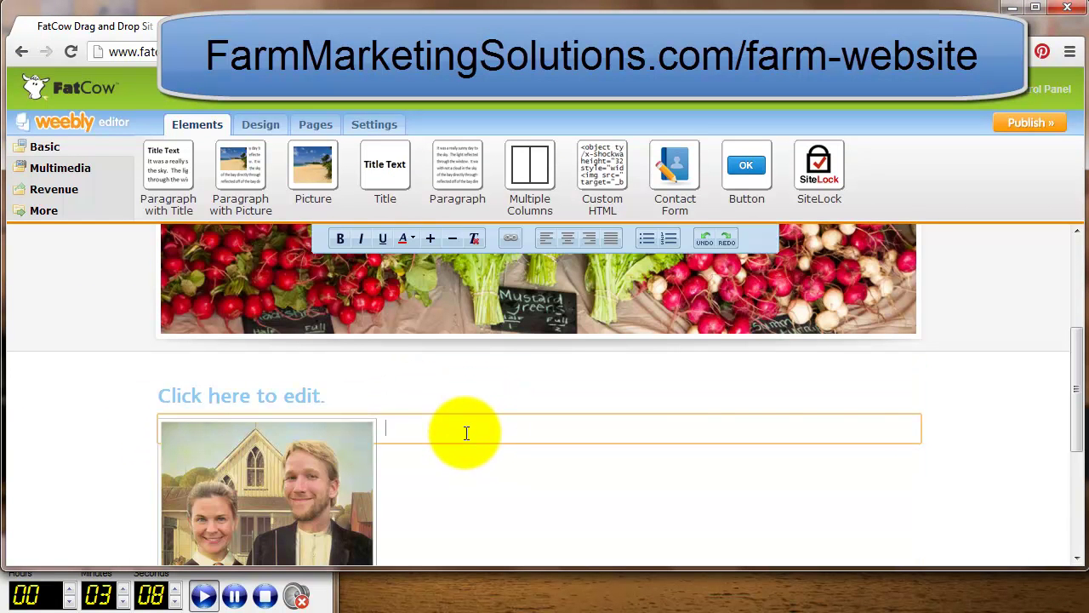
key(ctrl+v)
Step: Title the block 'FoodCyclist Farm Home'
scroll(464, 433, up, 5)
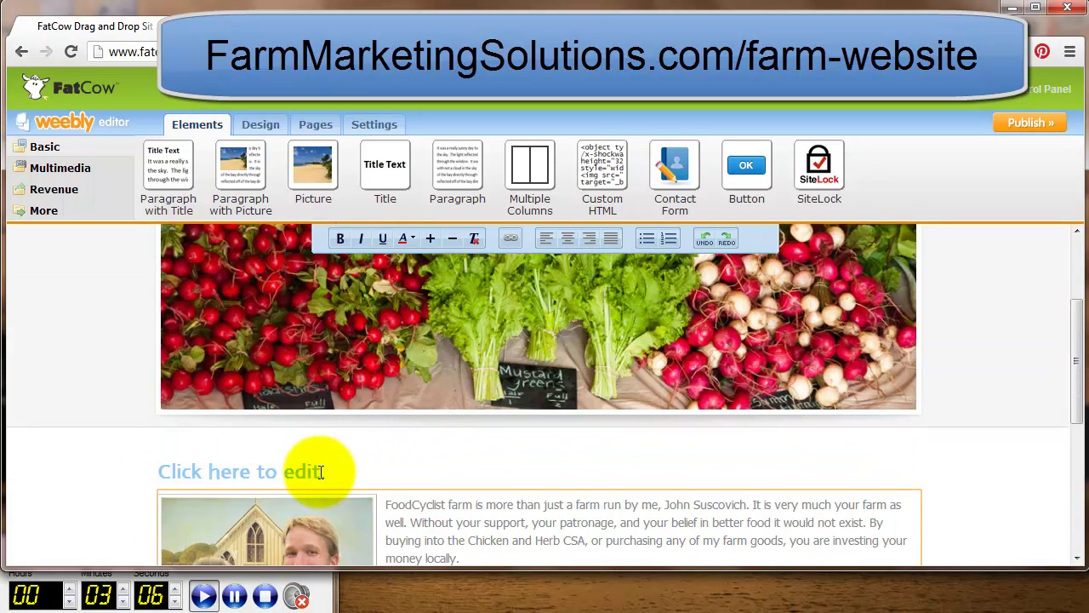
click(321, 473)
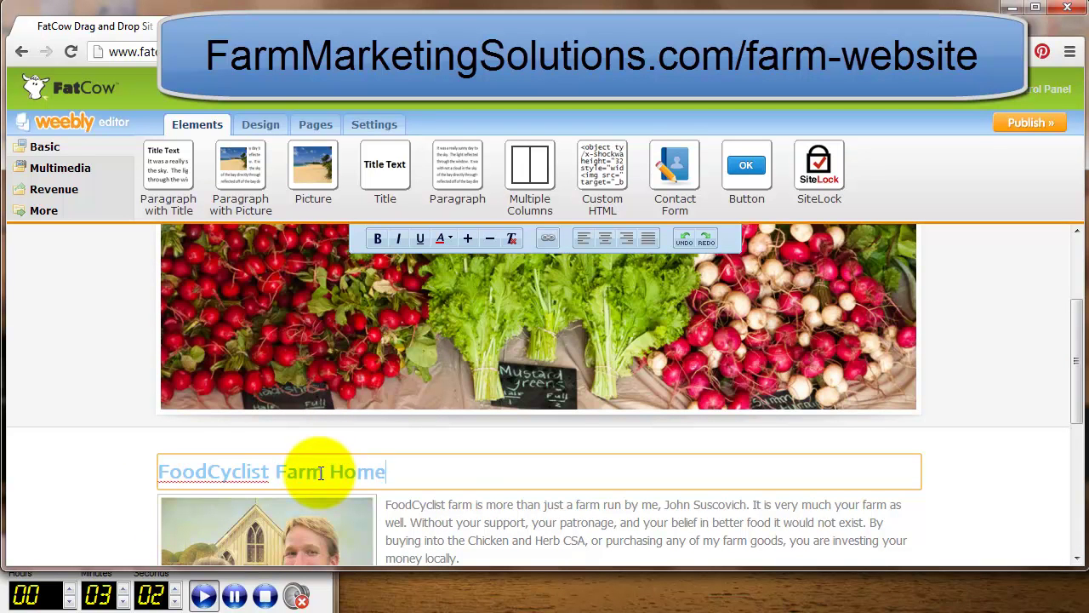
click(324, 126)
Step: Add Contact, About Us and Farm Products pages, then start editing the Contact page
click(217, 257)
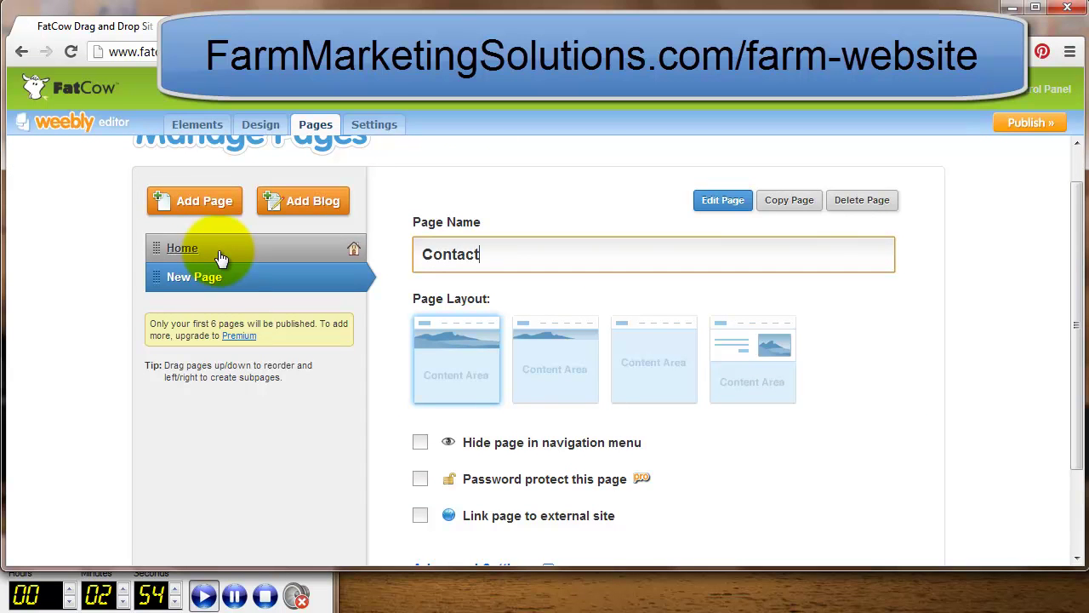
click(201, 205)
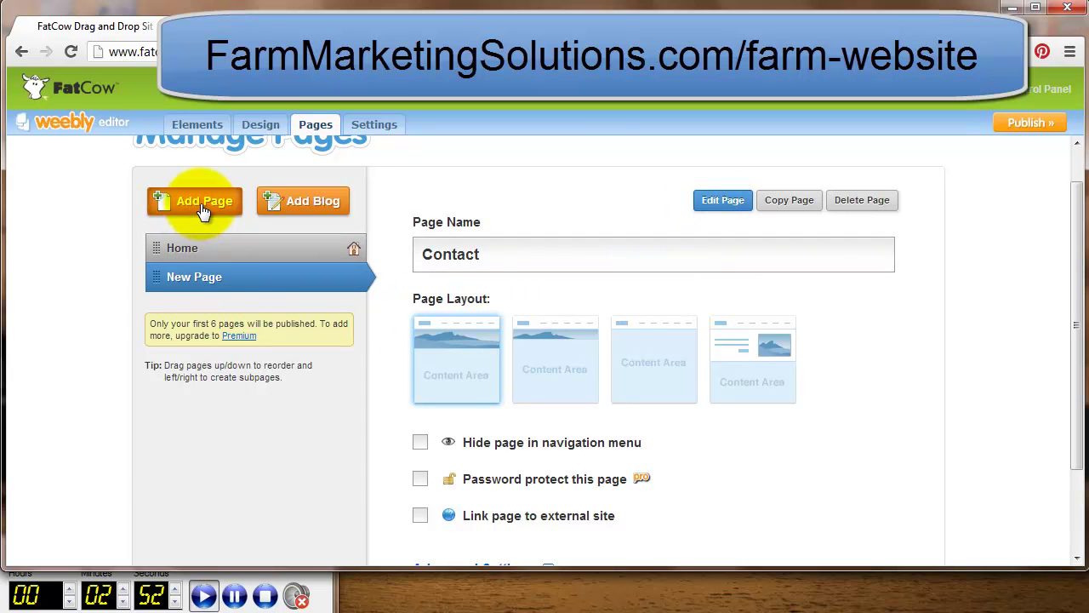
drag(504, 255, 405, 256)
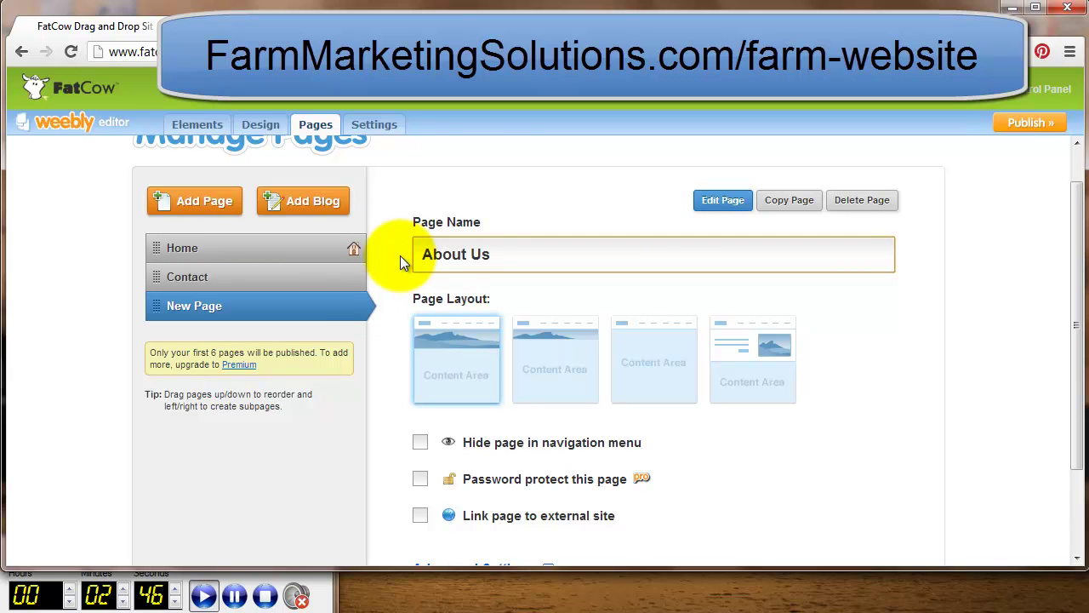
click(188, 202)
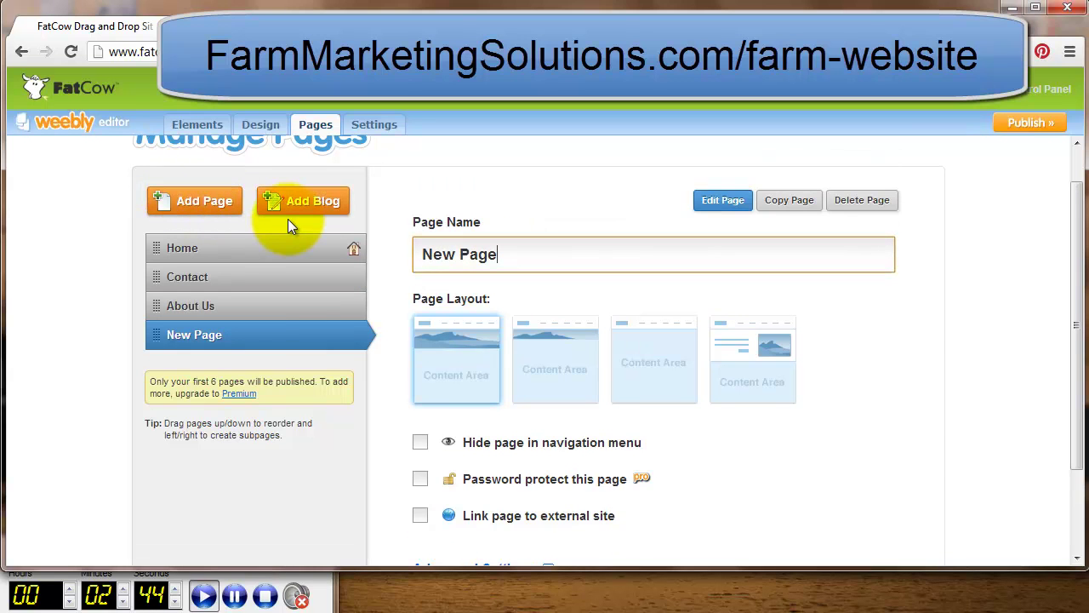
key(BackSpace)
key(BackSpace)
key(BackSpace)
key(BackSpace)
key(BackSpace)
key(BackSpace)
key(BackSpace)
key(BackSpace)
text(Farm Products)
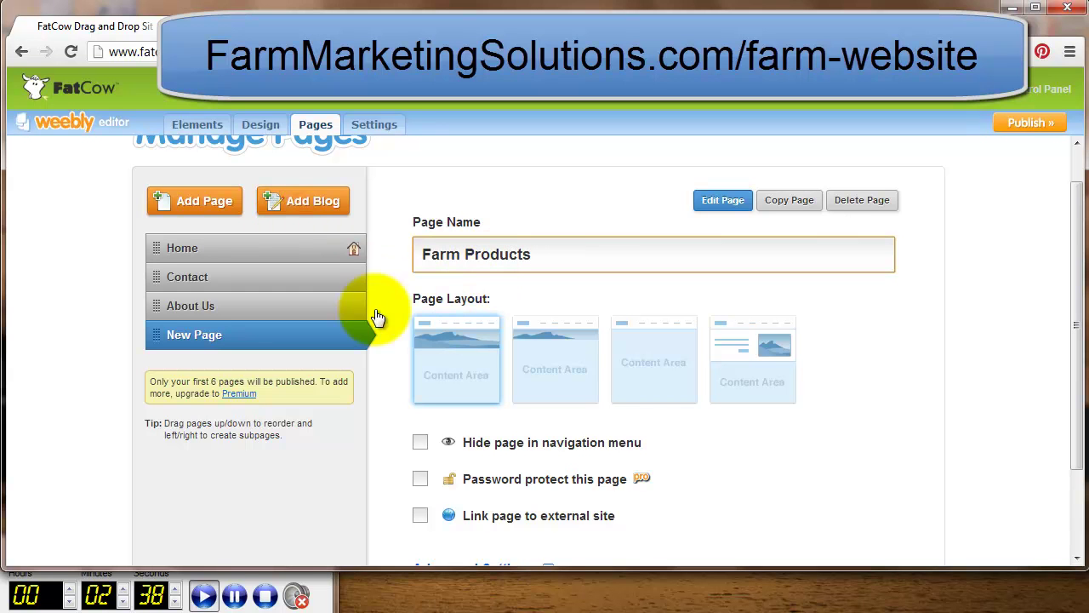
click(254, 278)
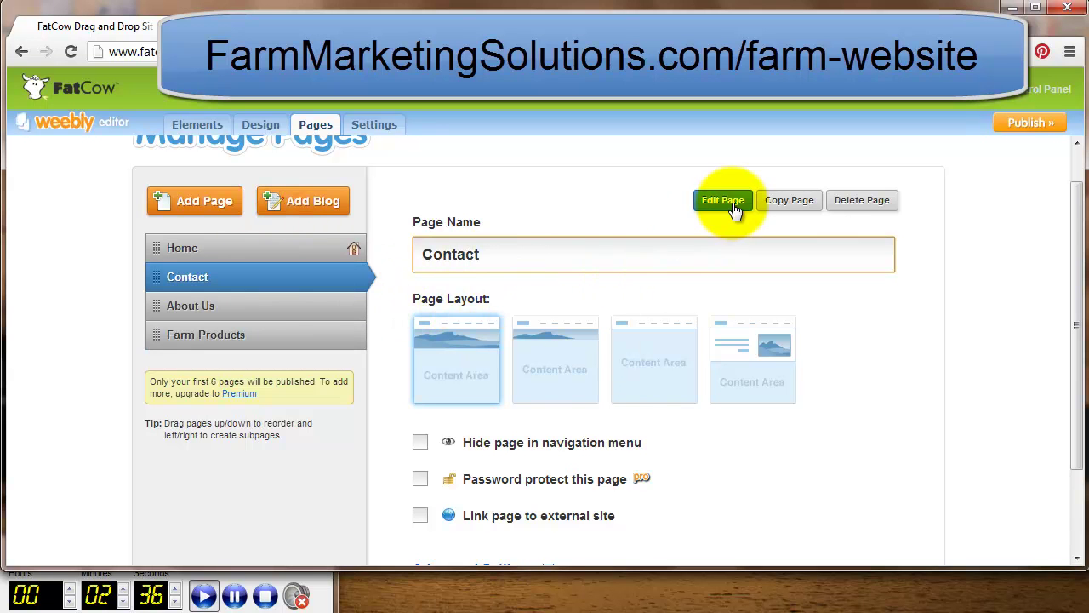
click(731, 201)
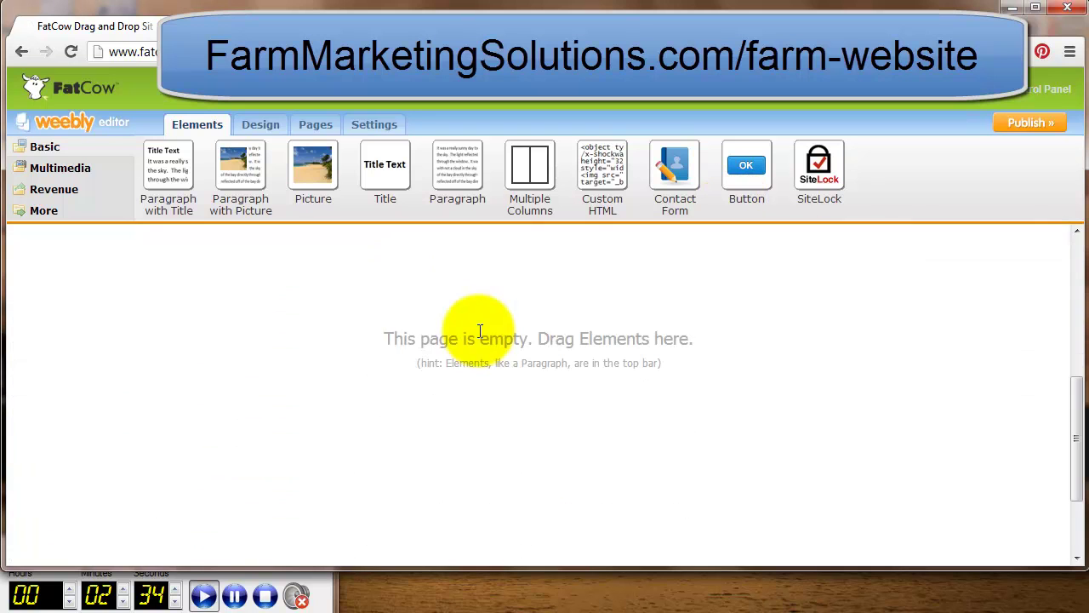
Step: Add a two-column block below the produce photo with a Contact Form in the left column, and open the form's options
drag(531, 164, 543, 317)
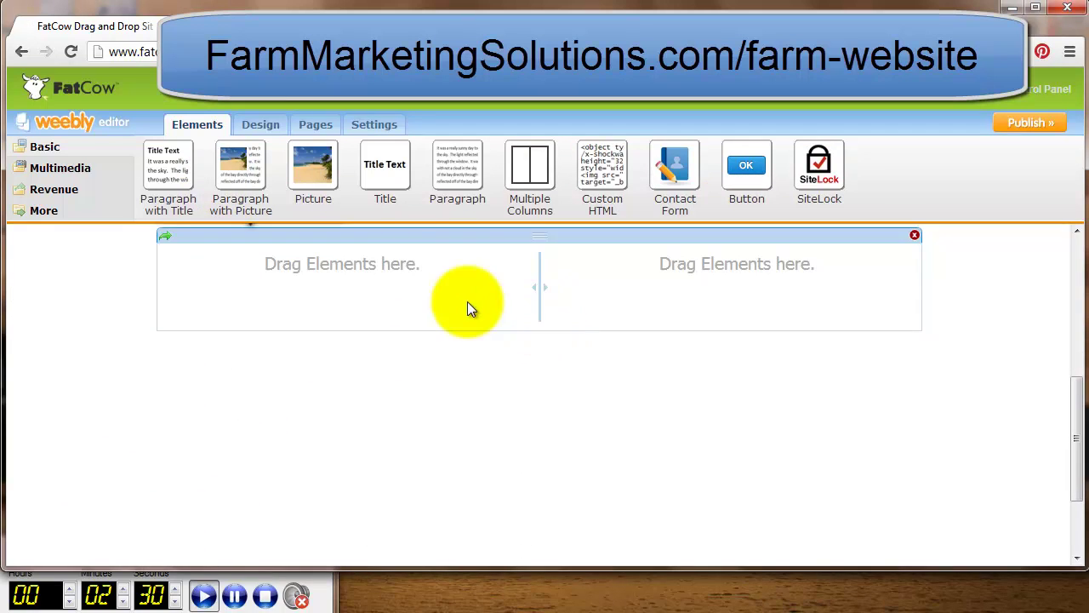
drag(676, 170, 377, 297)
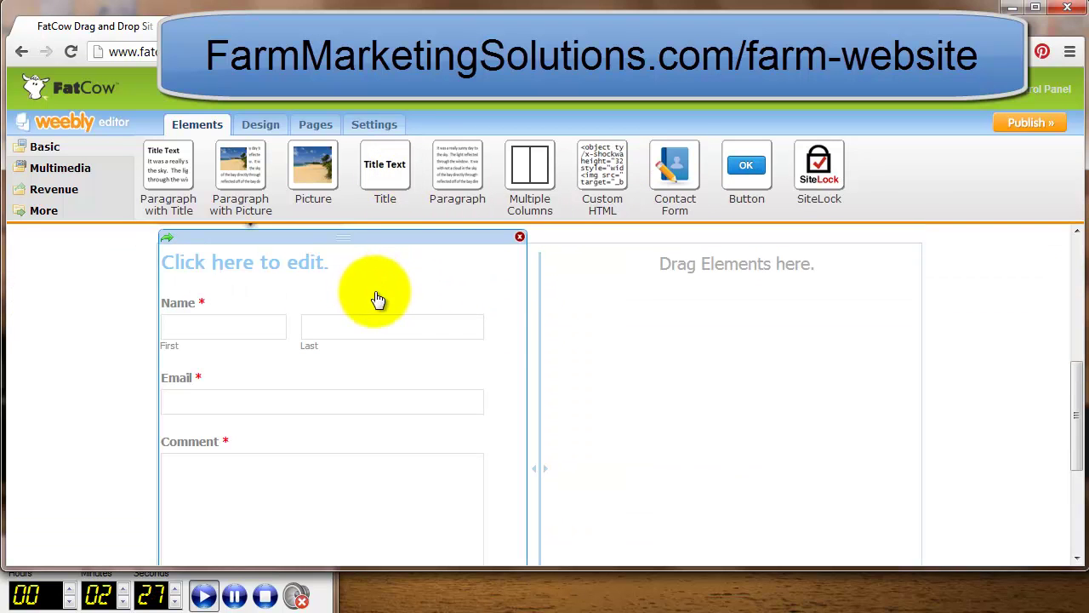
click(349, 260)
click(315, 300)
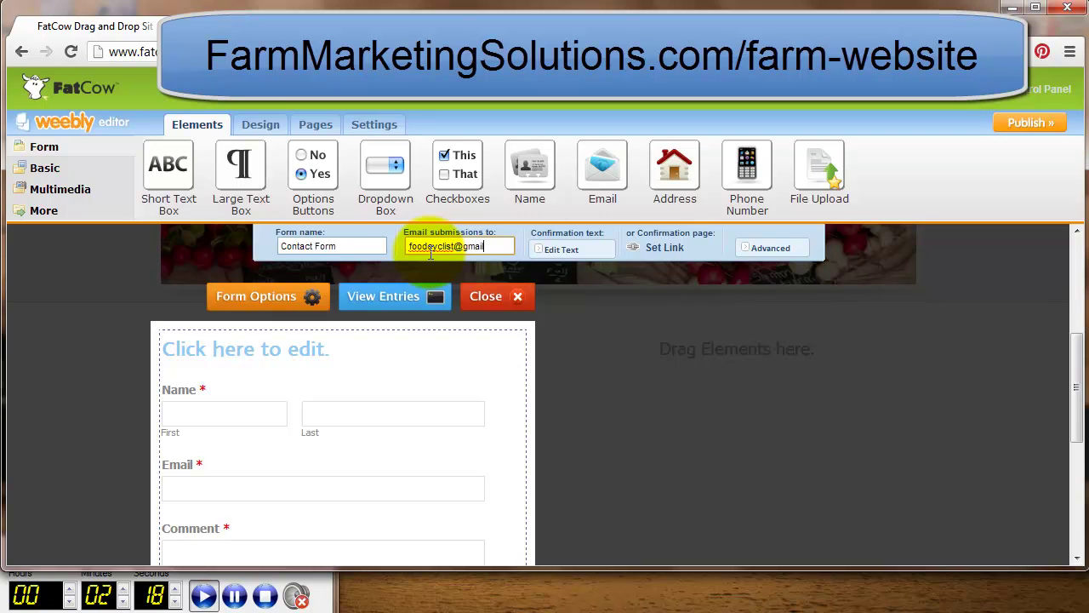
Step: Add a paragraph to the right column and copy the farm's contact details from Notepad
click(675, 349)
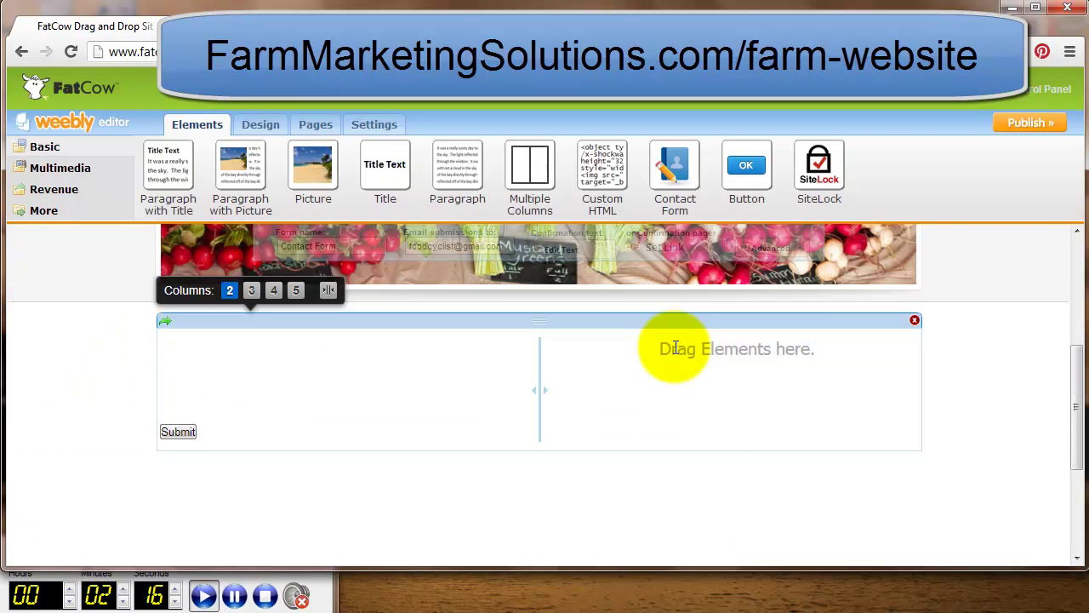
drag(473, 174, 665, 381)
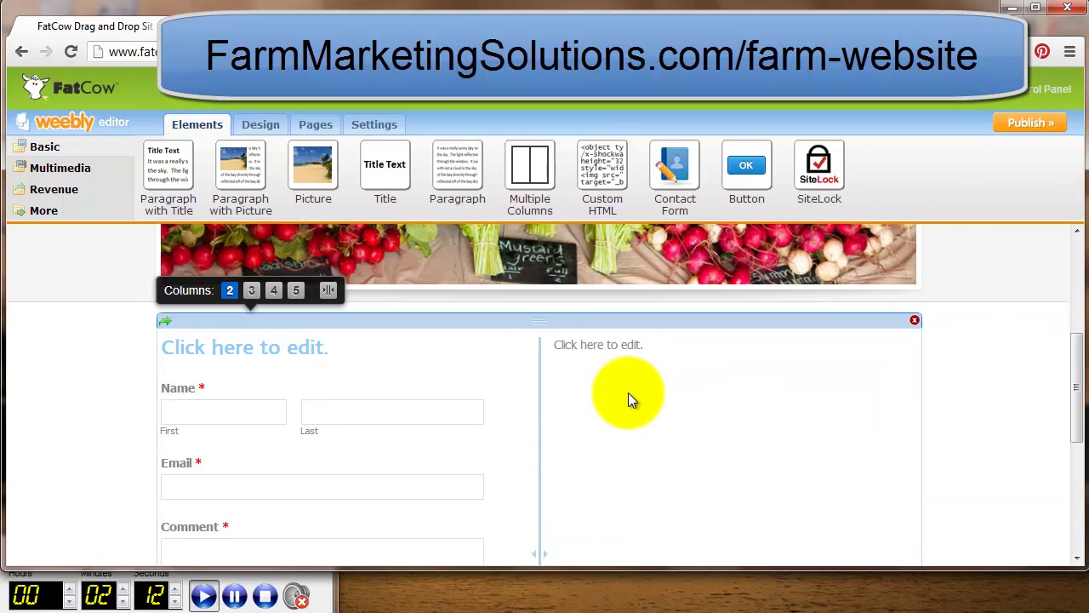
key(alt+Tab)
scroll(474, 413, down, 12)
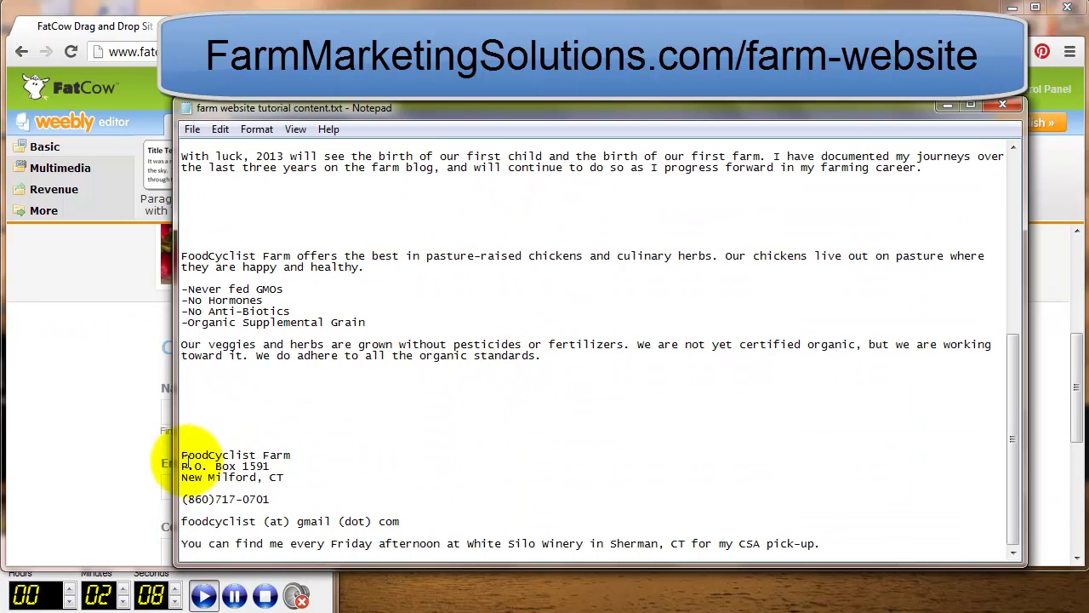
drag(182, 458, 832, 554)
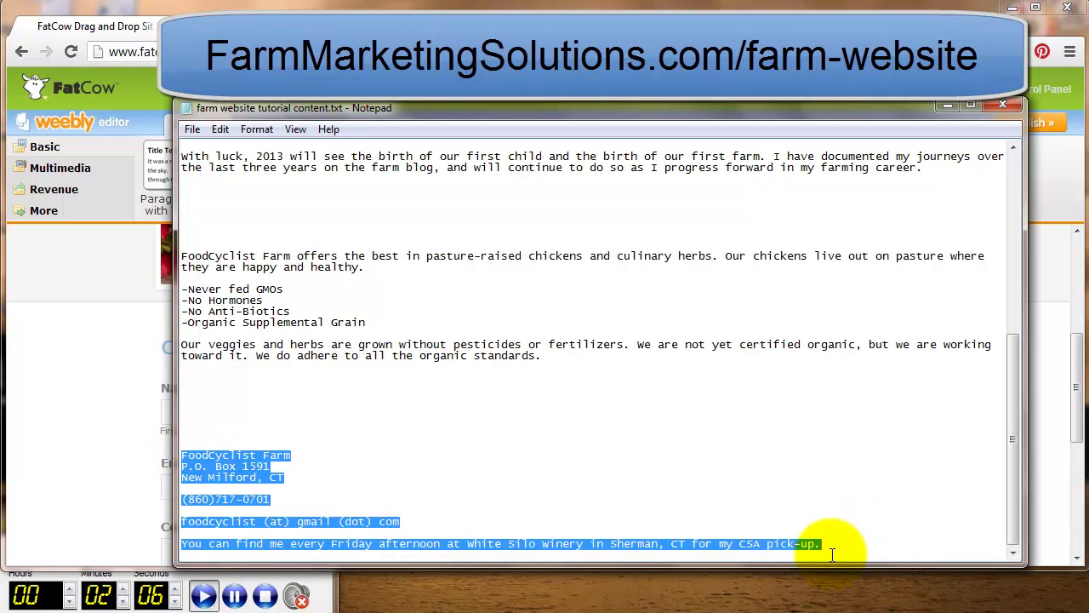
right_click(260, 474)
click(324, 289)
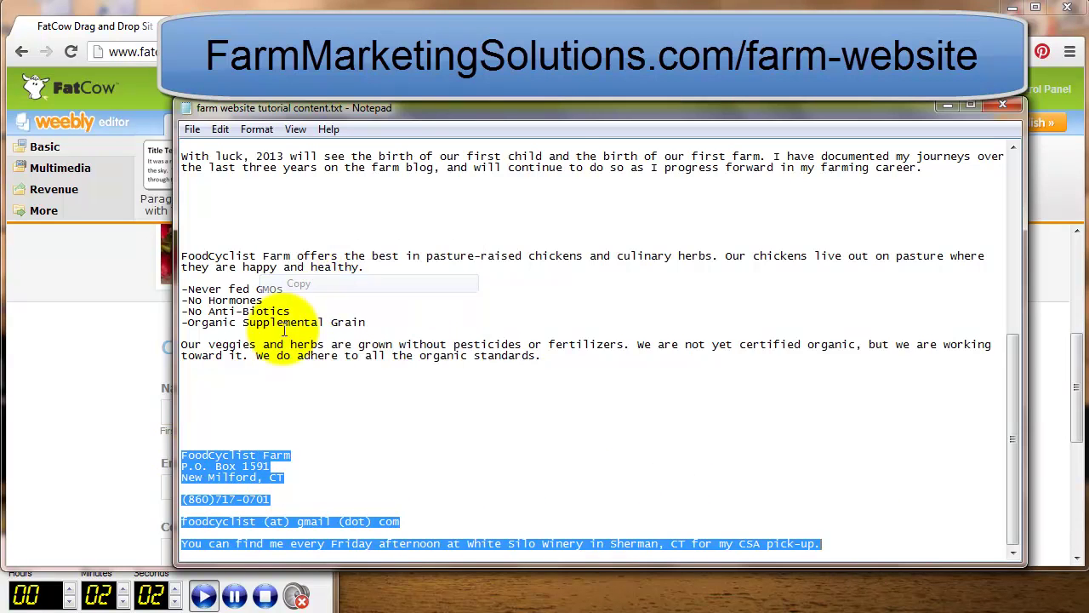
Step: Paste the farm's address, phone, e-mail and Friday CSA pick-up note into the right column
click(104, 474)
click(562, 341)
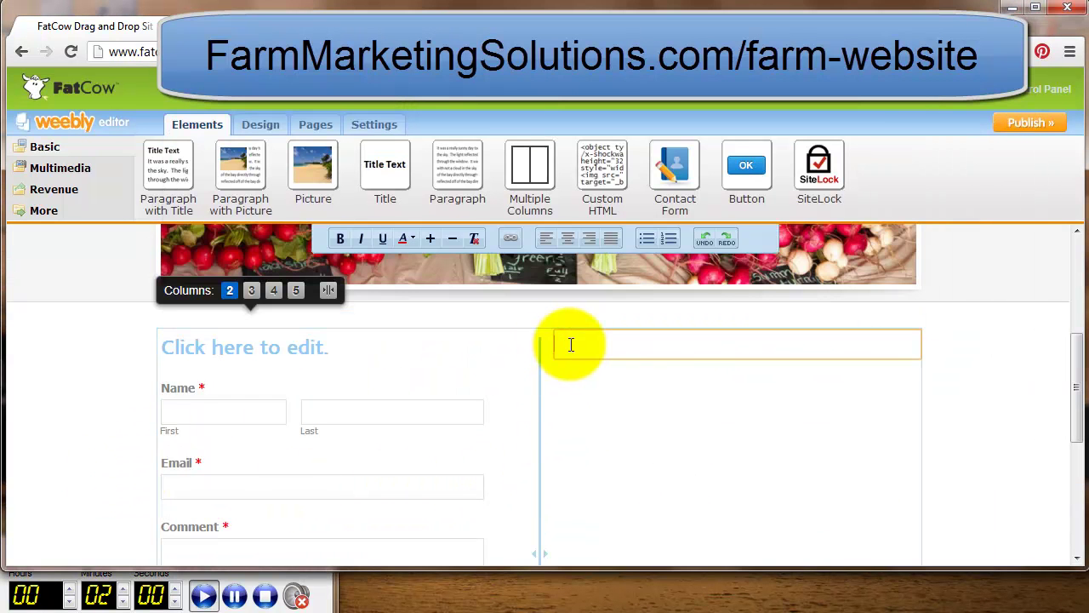
key(ctrl+v)
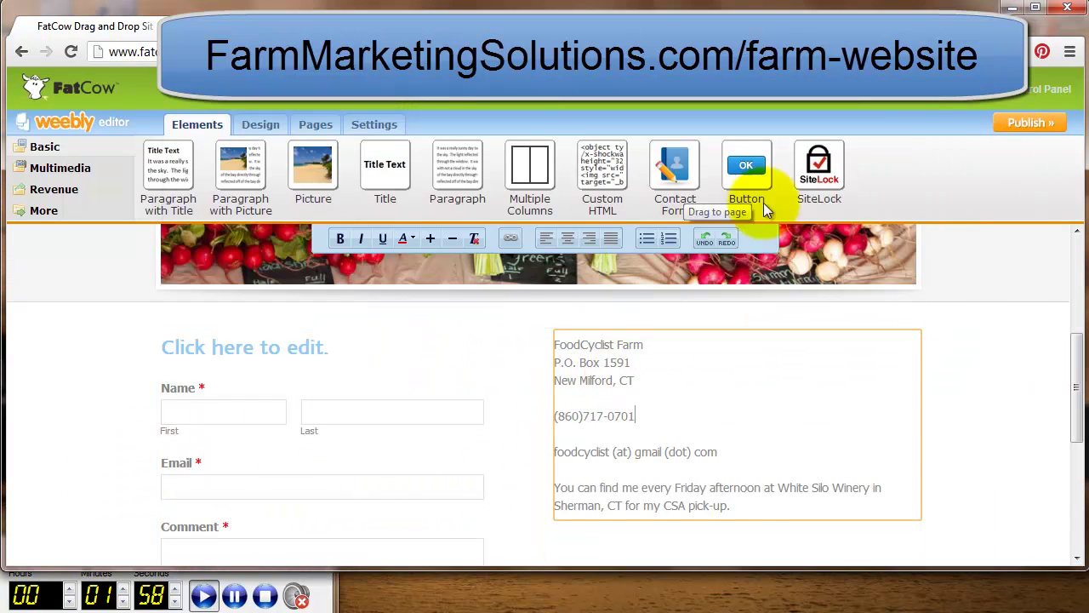
scroll(937, 305, down, 2)
scroll(945, 340, down, 1)
click(712, 262)
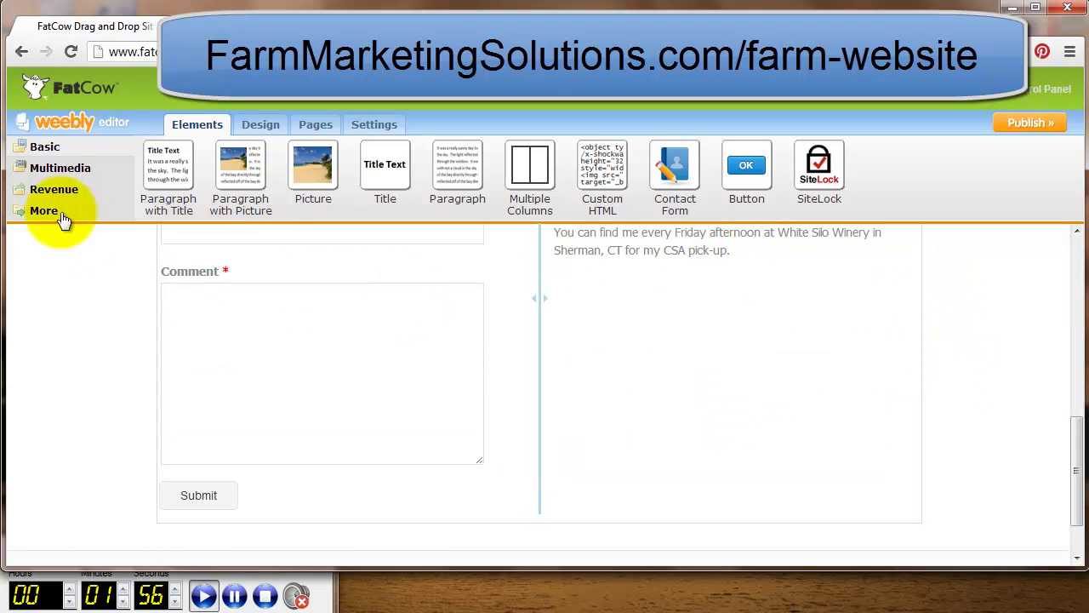
Step: Add a Google Maps block below the contact section and set its address to New Milford, CT
click(51, 170)
drag(615, 166, 590, 552)
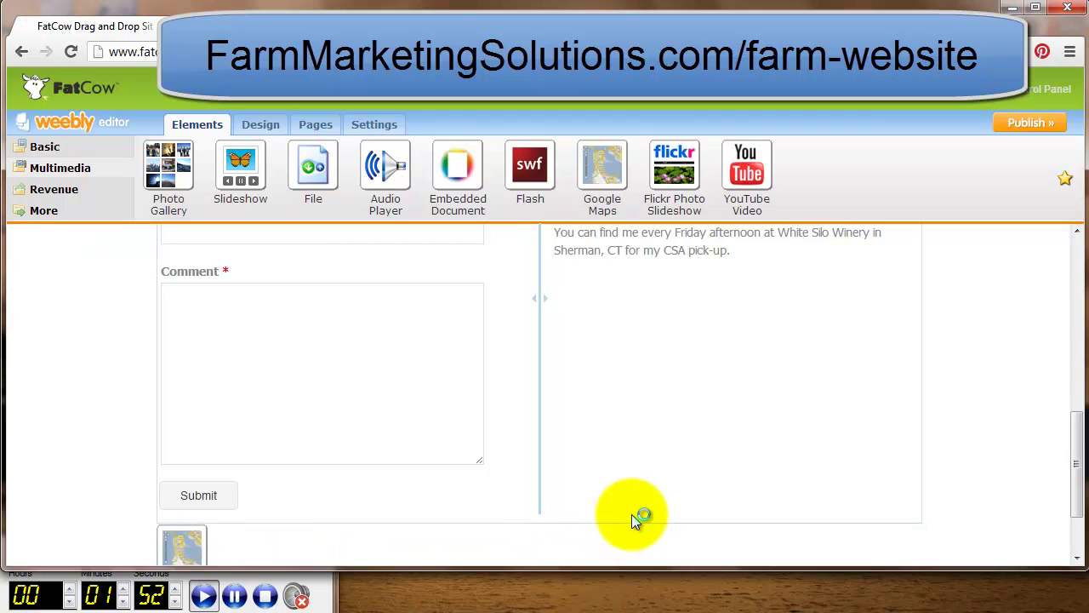
scroll(260, 490, down, 2)
click(280, 418)
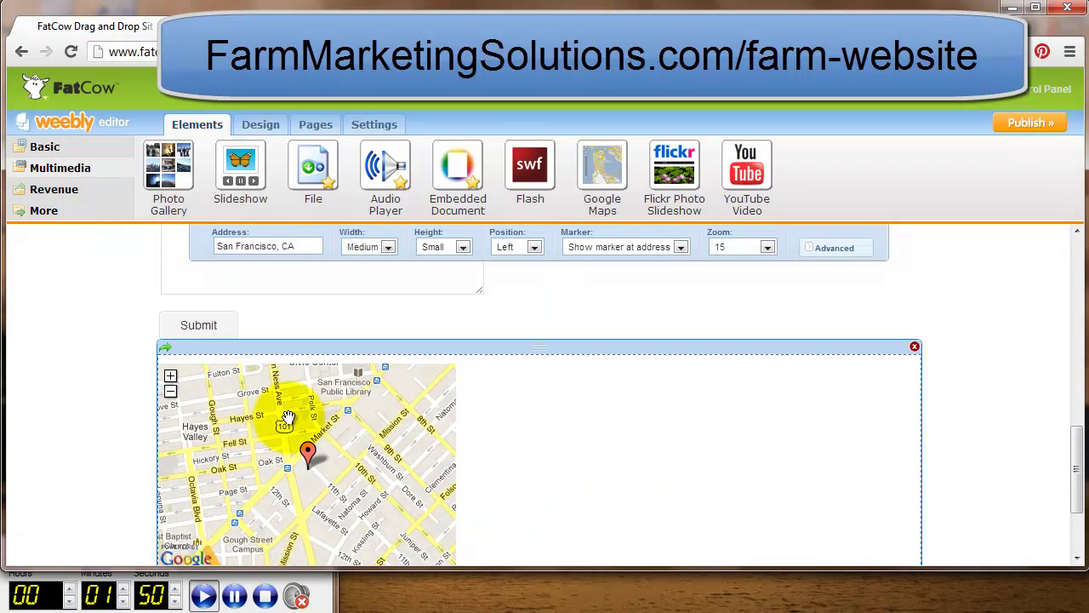
click(267, 245)
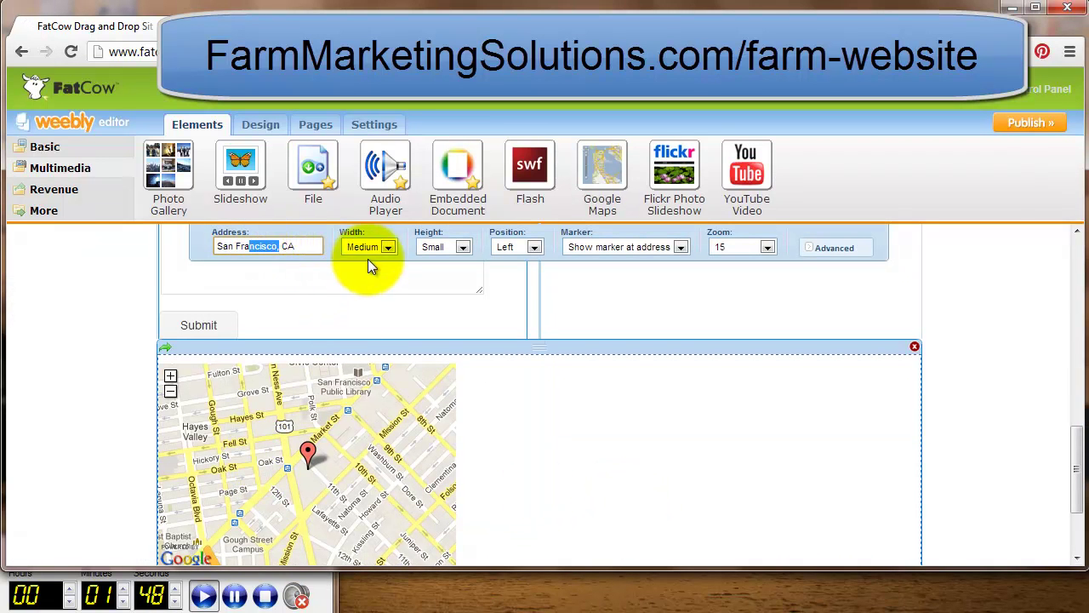
drag(282, 247, 313, 247)
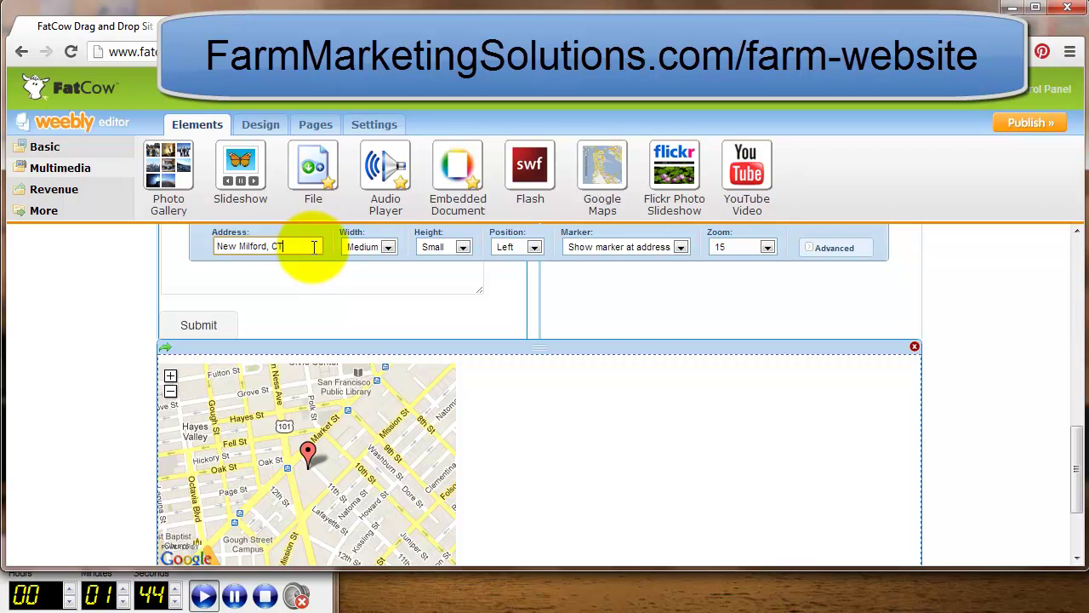
click(1027, 305)
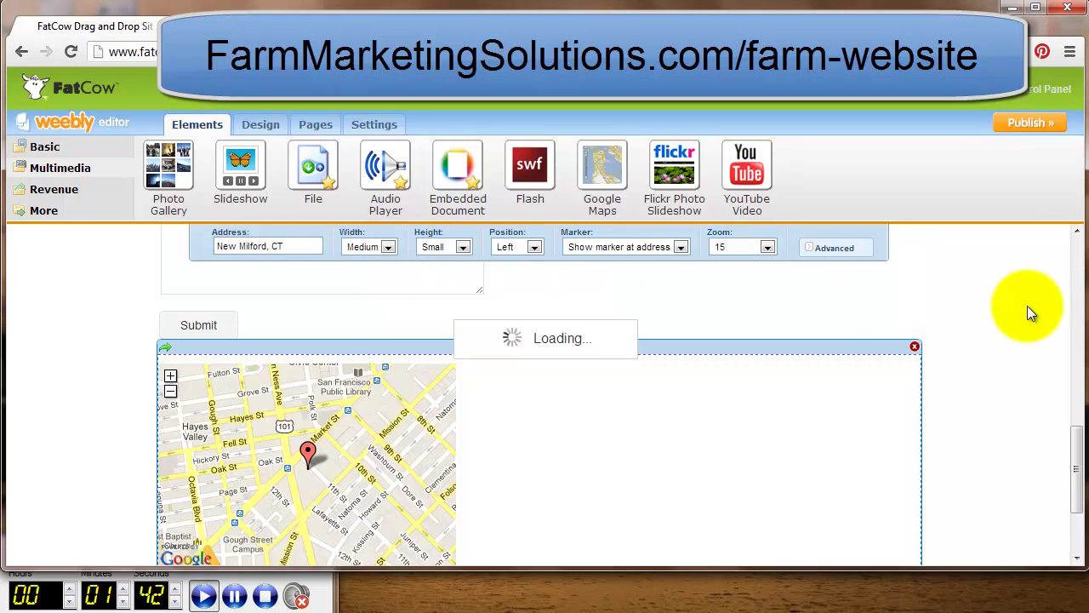
scroll(596, 442, down, 2)
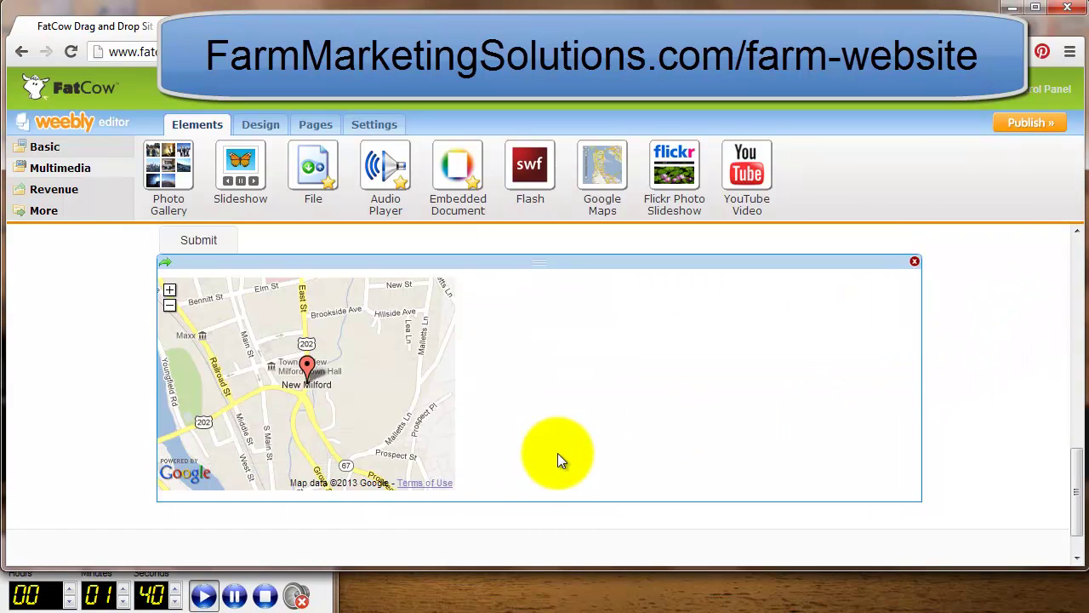
scroll(477, 341, up, 5)
Step: On the About Us page, add a Paragraph with Picture block using the american foodcyclist gothic photo
click(313, 124)
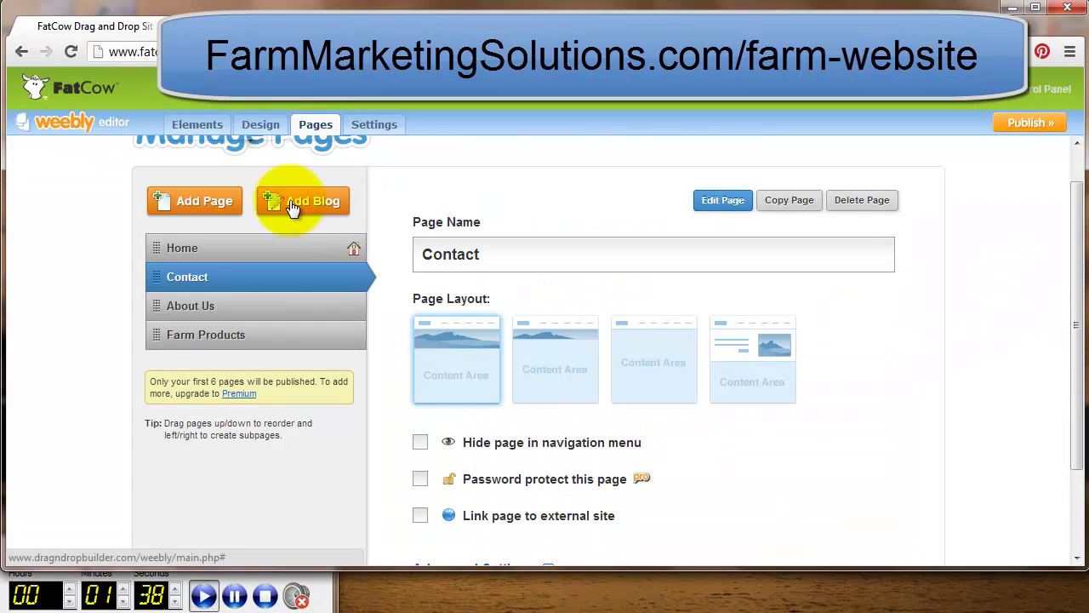
click(255, 308)
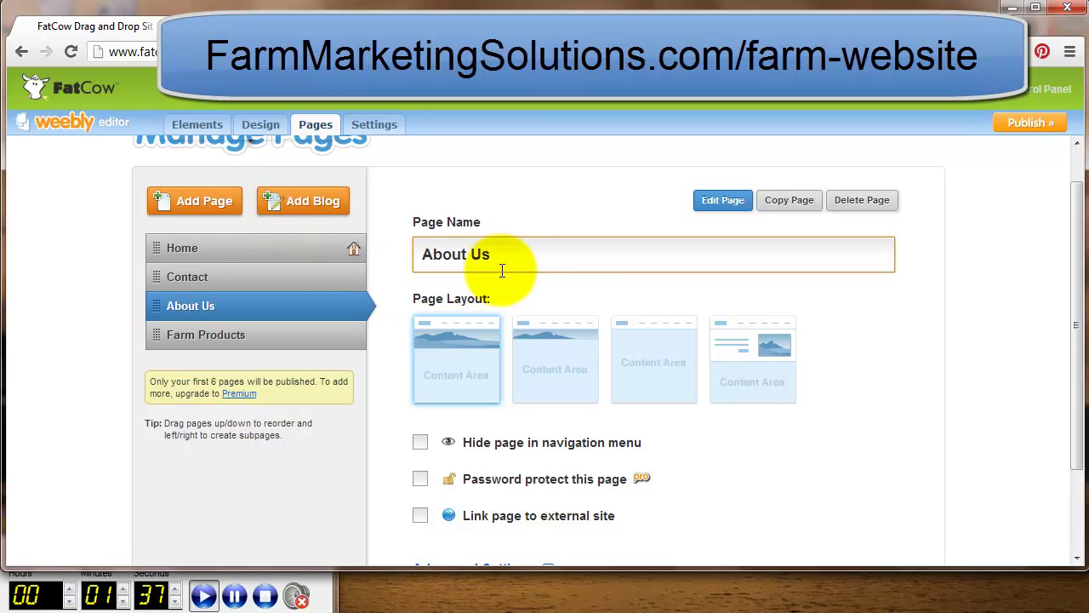
click(737, 207)
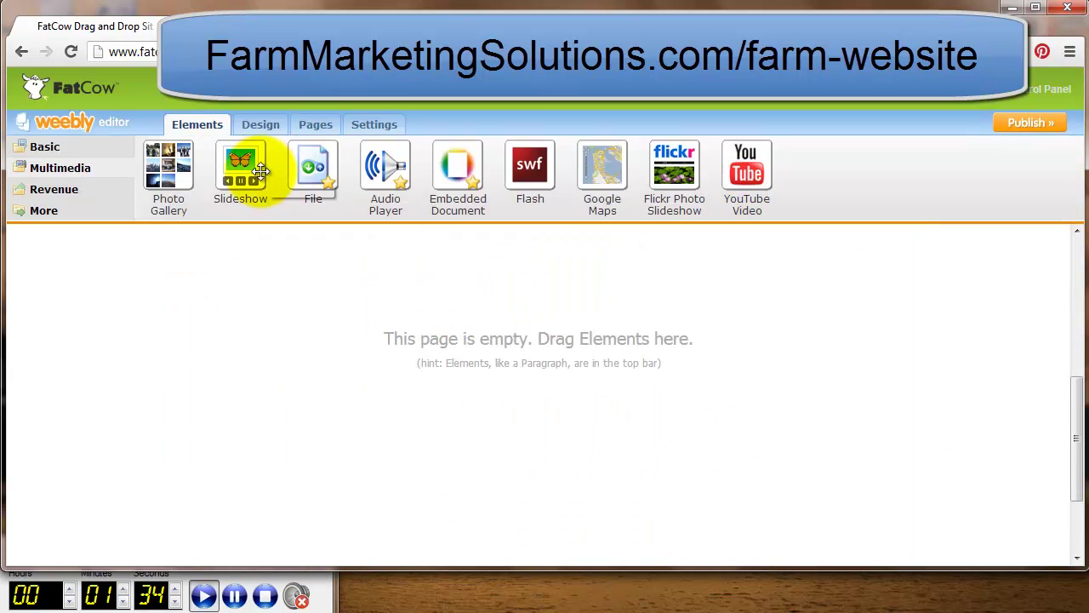
click(92, 147)
drag(230, 158, 299, 306)
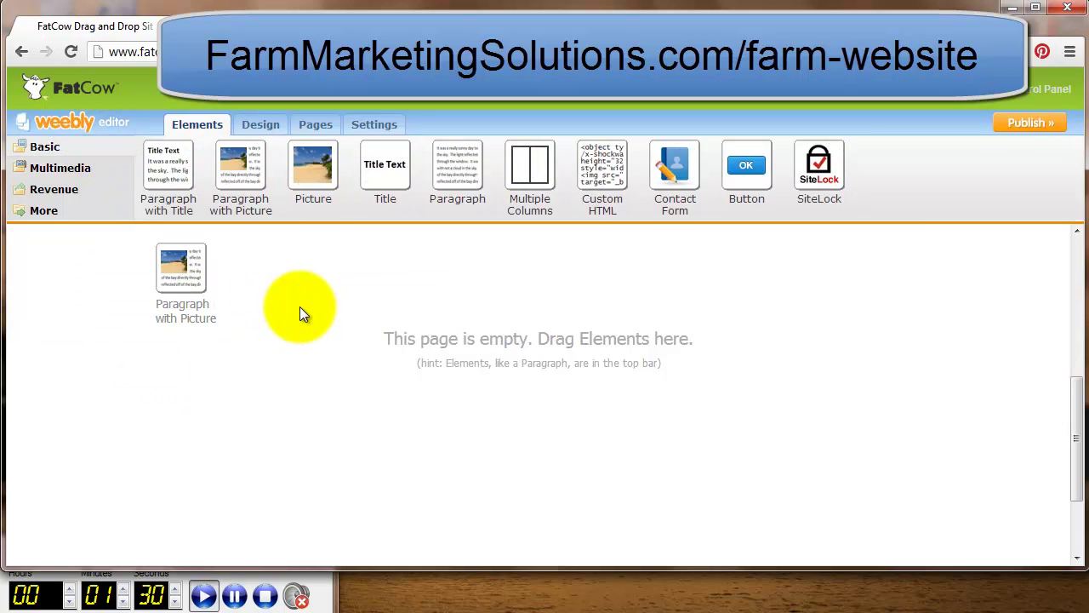
click(221, 339)
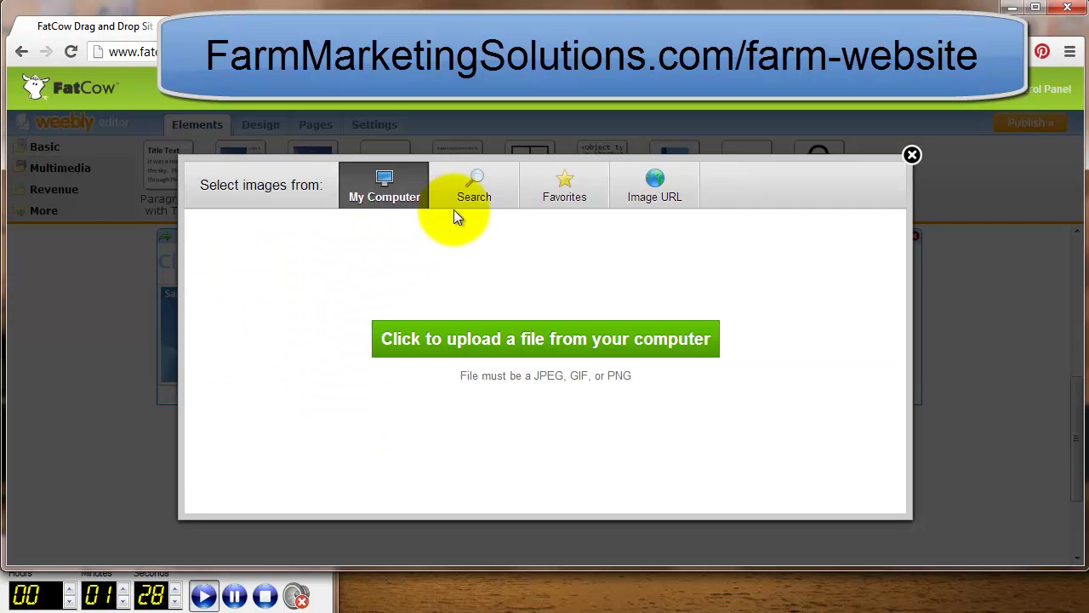
click(409, 330)
click(90, 79)
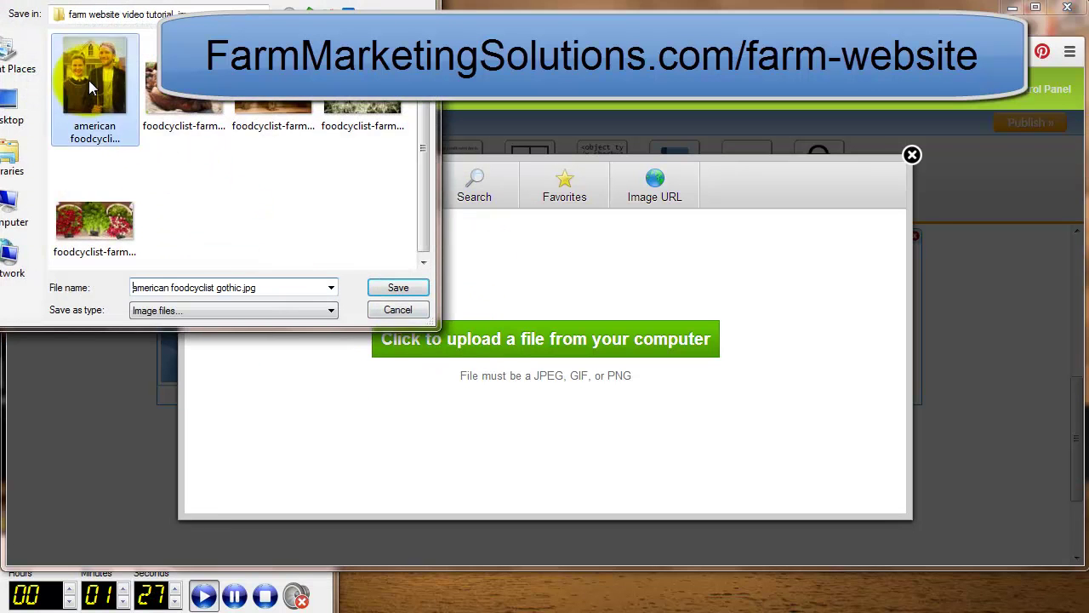
click(392, 285)
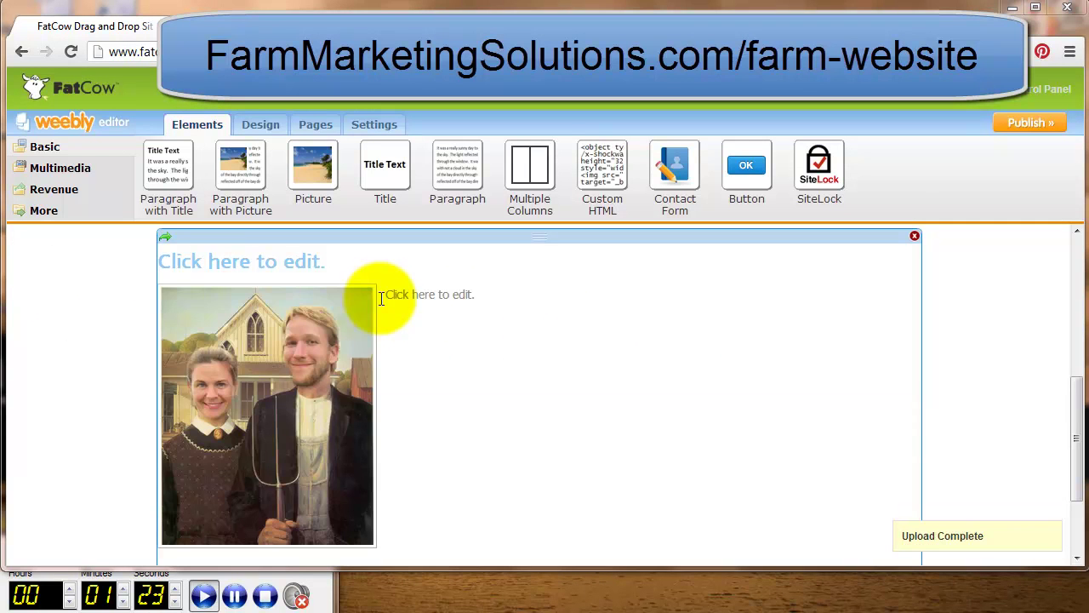
Step: Paste the four farm story paragraphs, 'In 2010' through 'career.', beside the photo
click(393, 294)
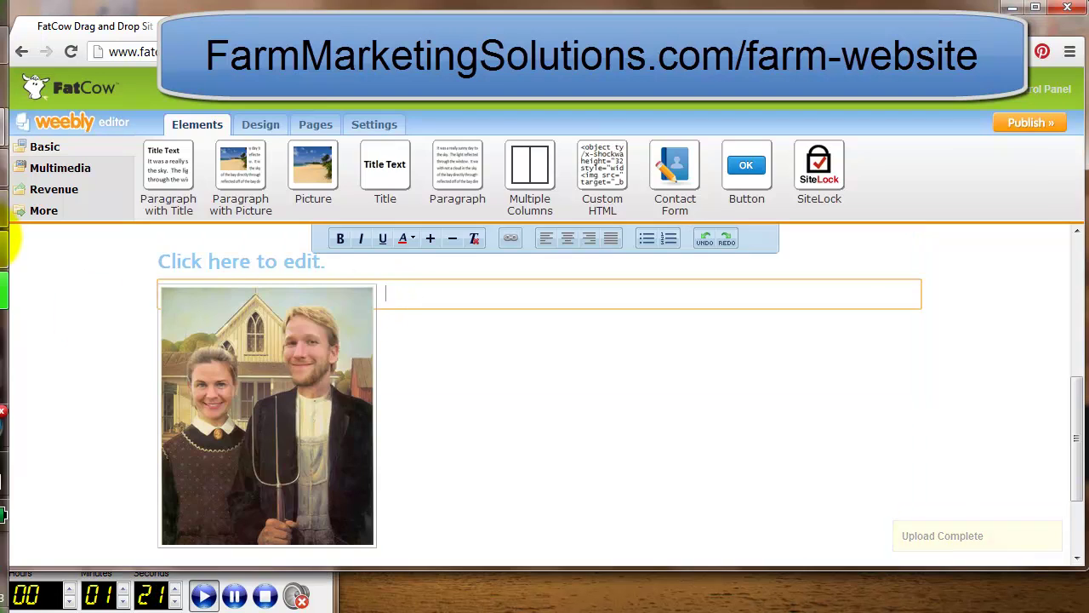
click(4, 244)
click(237, 276)
scroll(286, 358, up, 5)
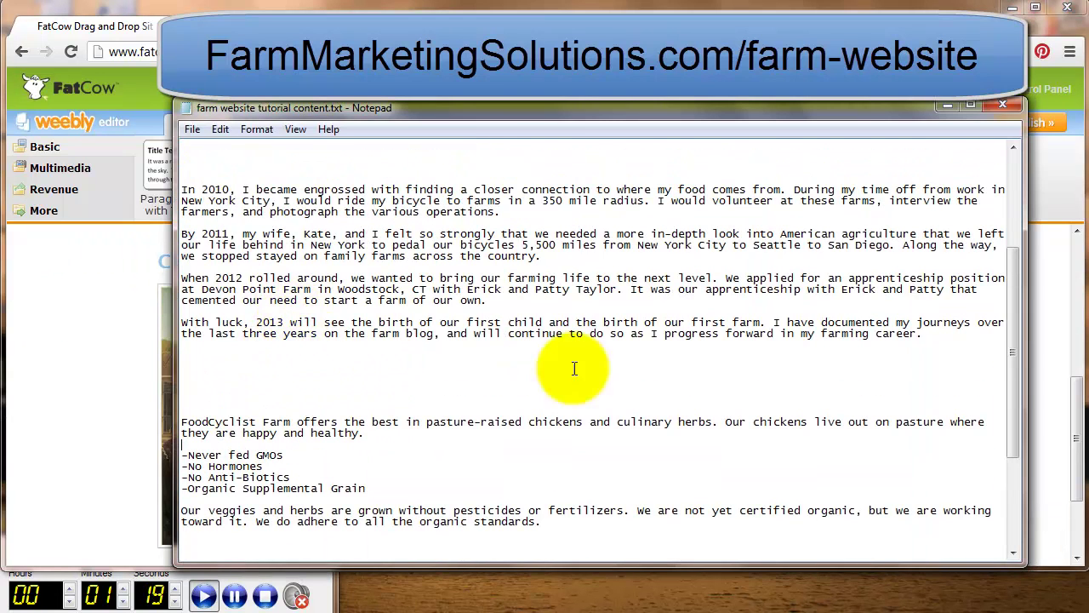
drag(926, 335, 182, 177)
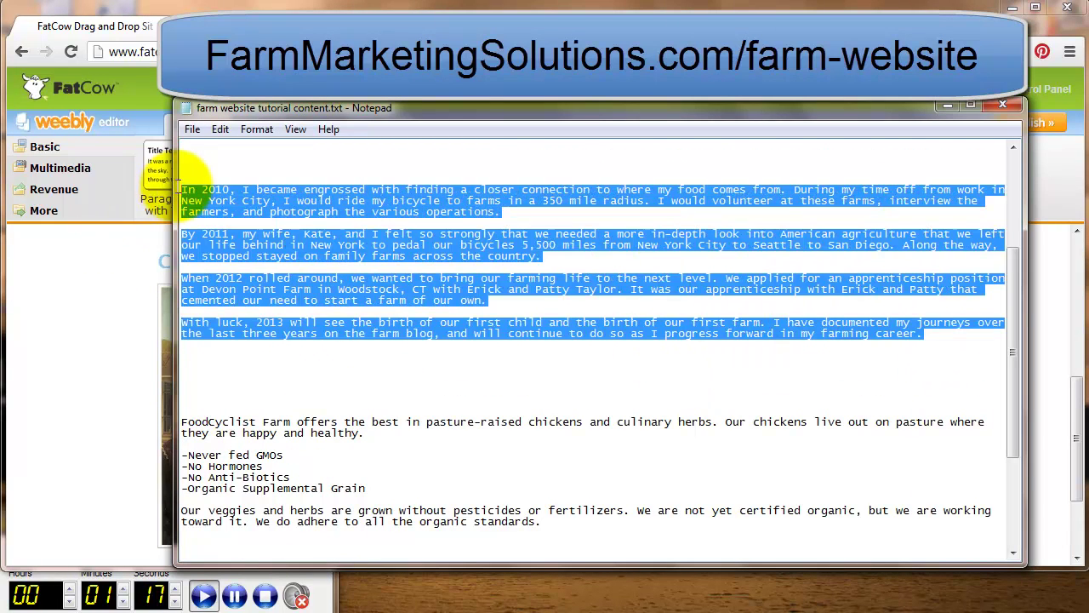
right_click(286, 214)
click(349, 271)
click(67, 349)
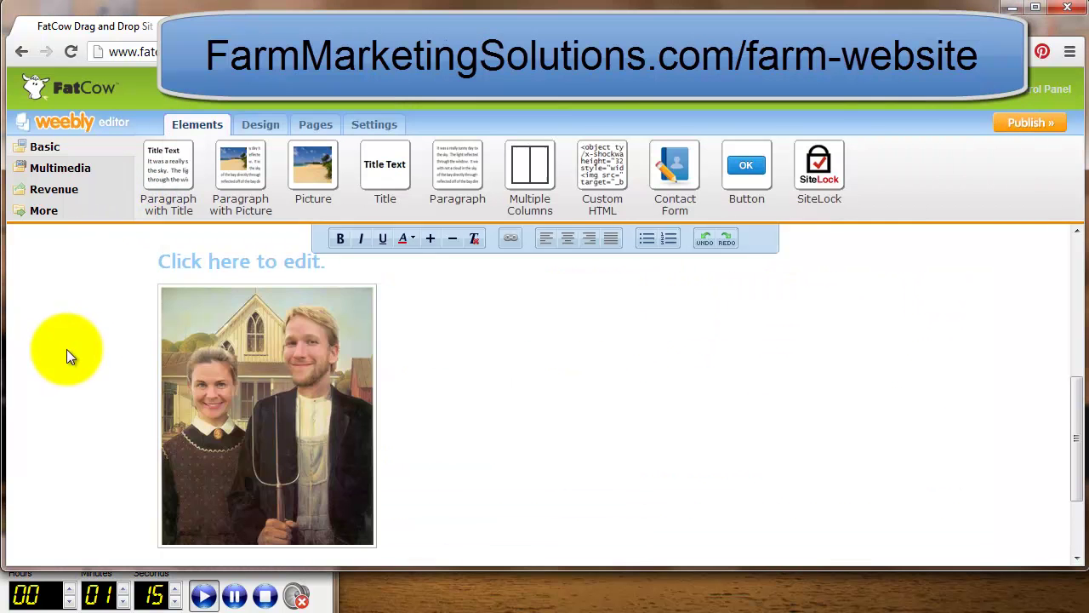
click(435, 294)
right_click(439, 302)
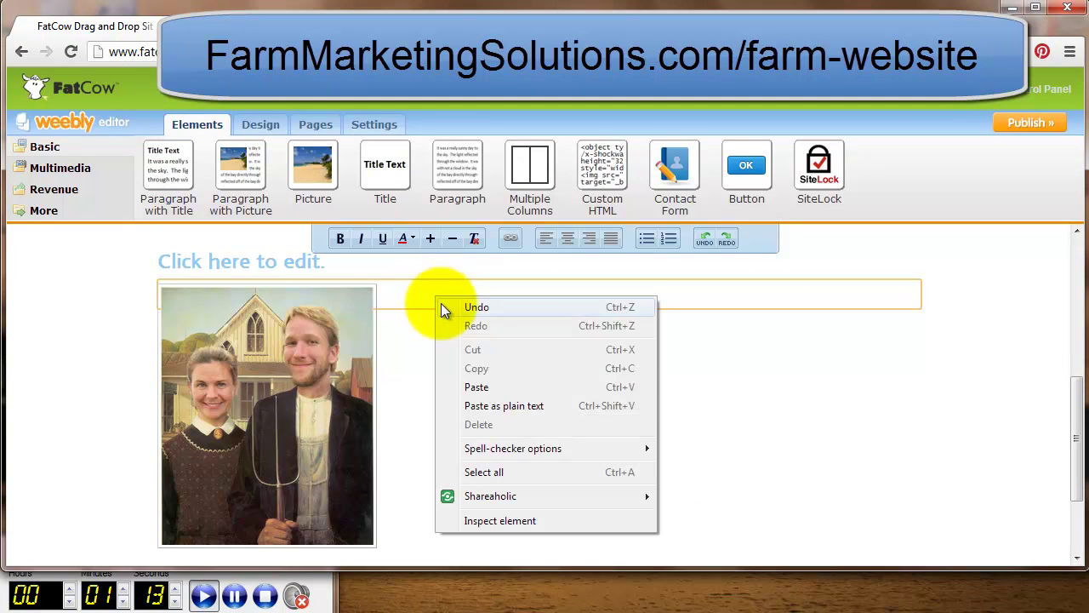
click(490, 385)
Step: Give the About Us block a family heading
scroll(489, 383, up, 5)
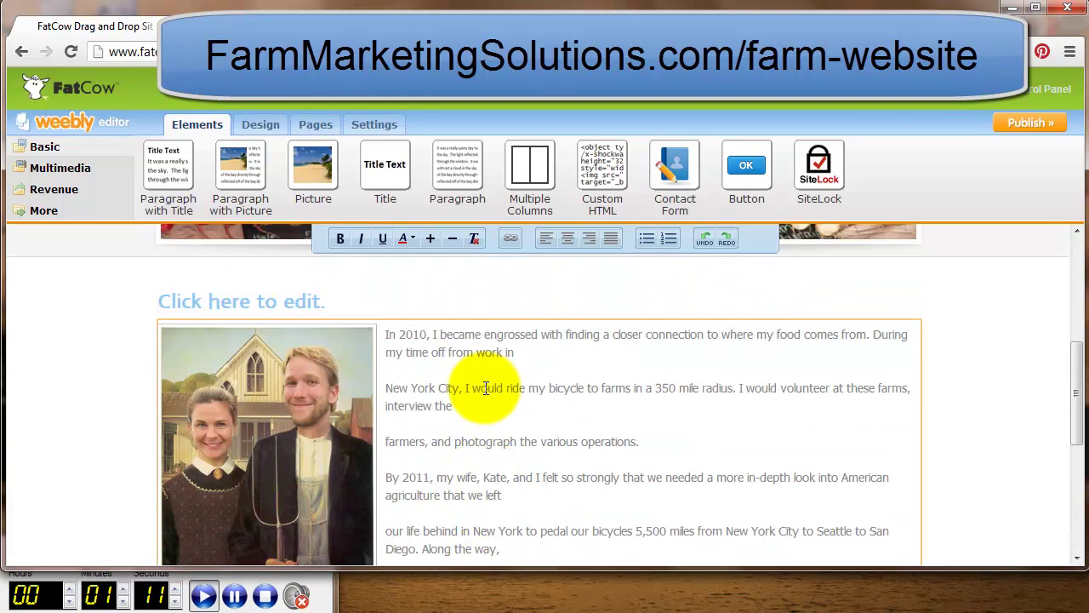
scroll(486, 388, up, 2)
click(311, 381)
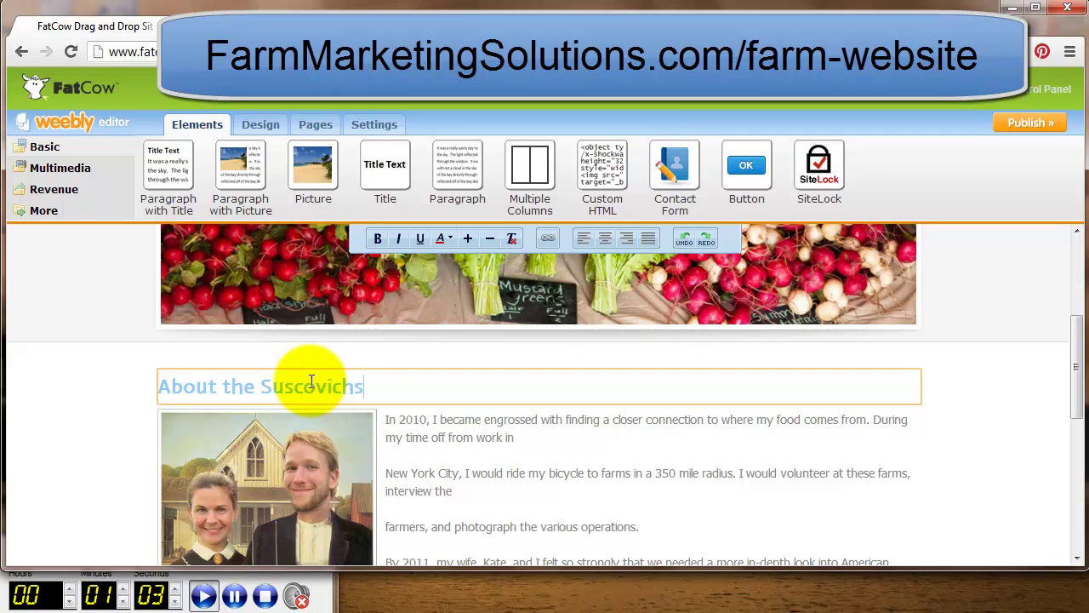
click(311, 127)
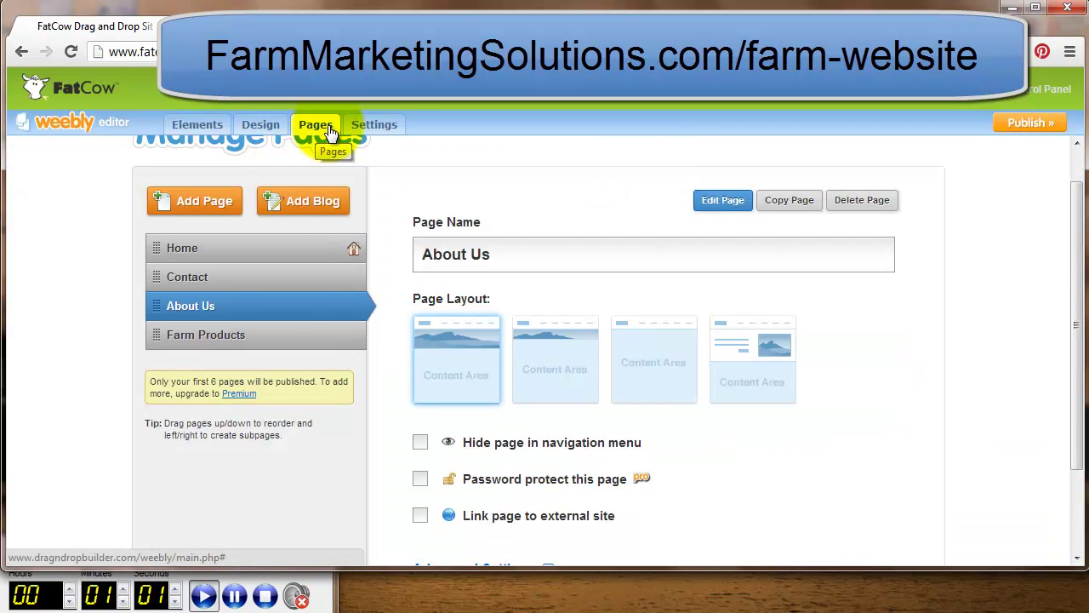
Step: On Farm Products, add a Paragraph with Picture block with the chicken photo, titled 'Chicken CSA'
click(260, 335)
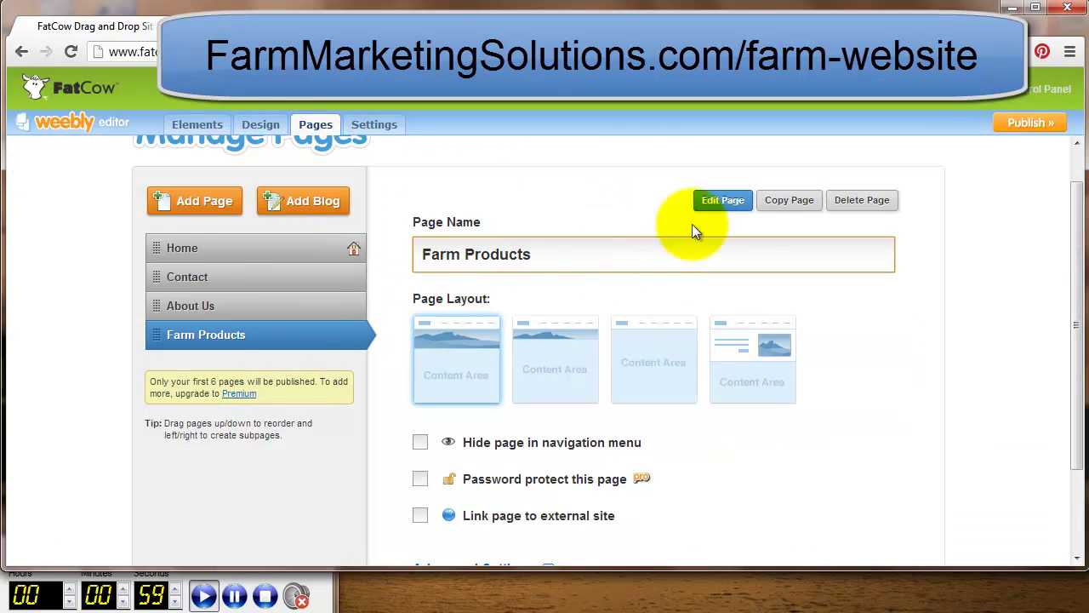
click(704, 202)
drag(230, 165, 315, 389)
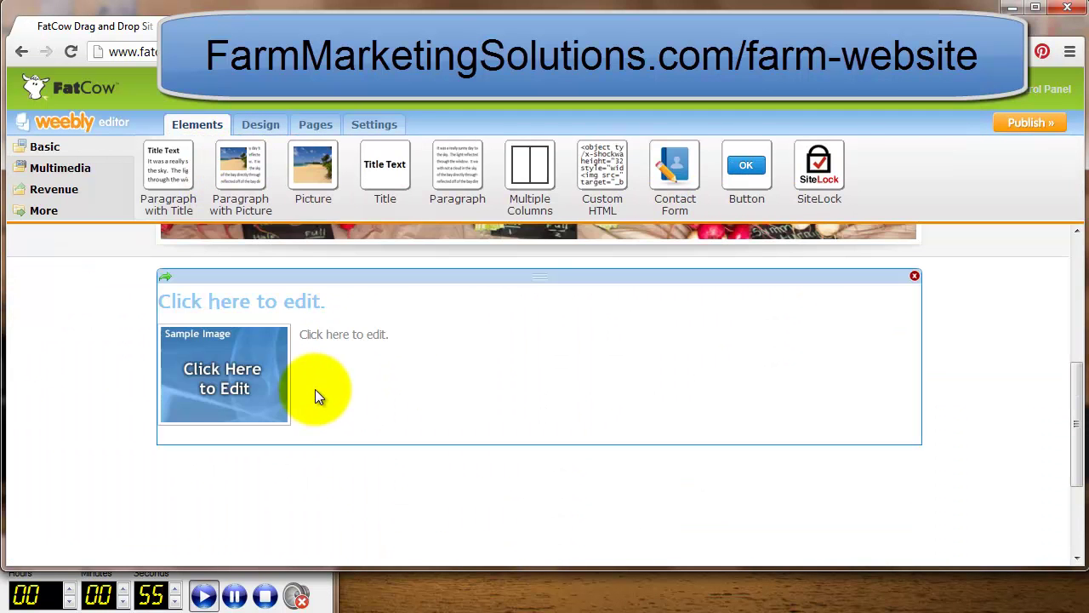
click(224, 355)
click(465, 349)
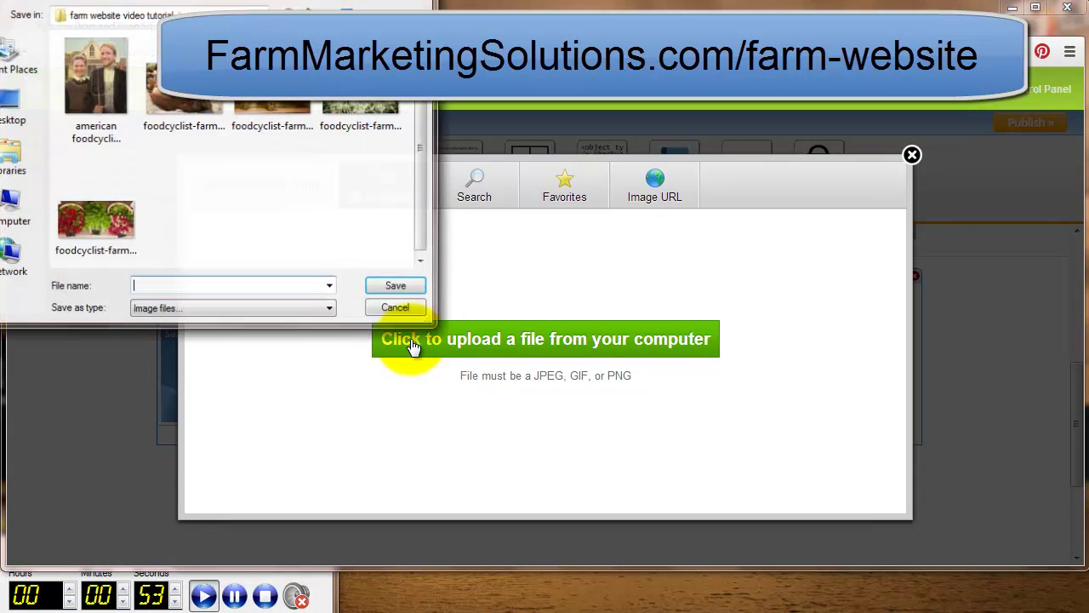
click(153, 101)
click(396, 287)
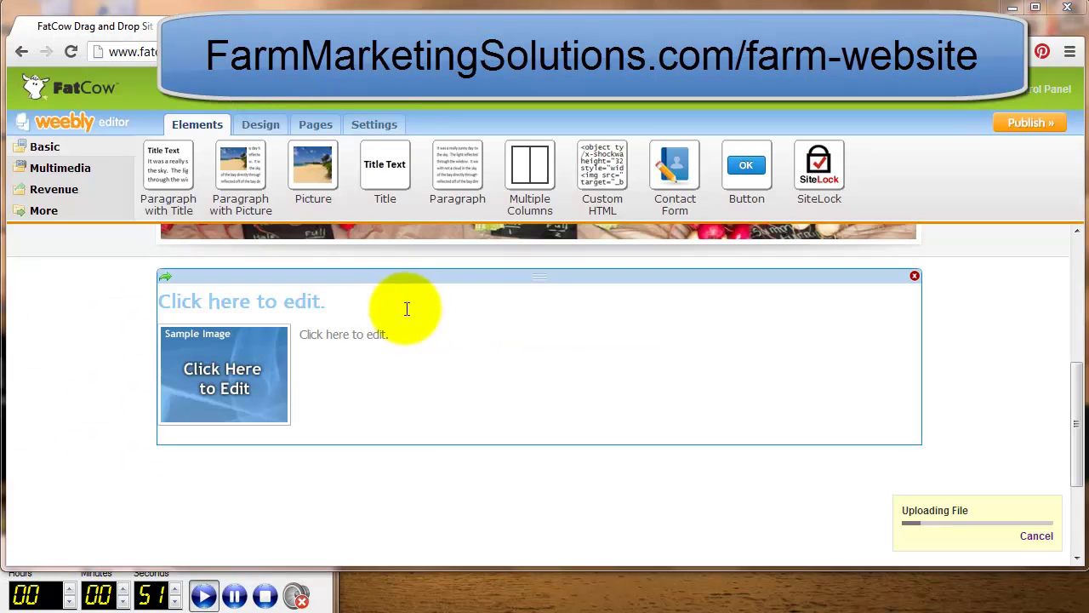
click(302, 306)
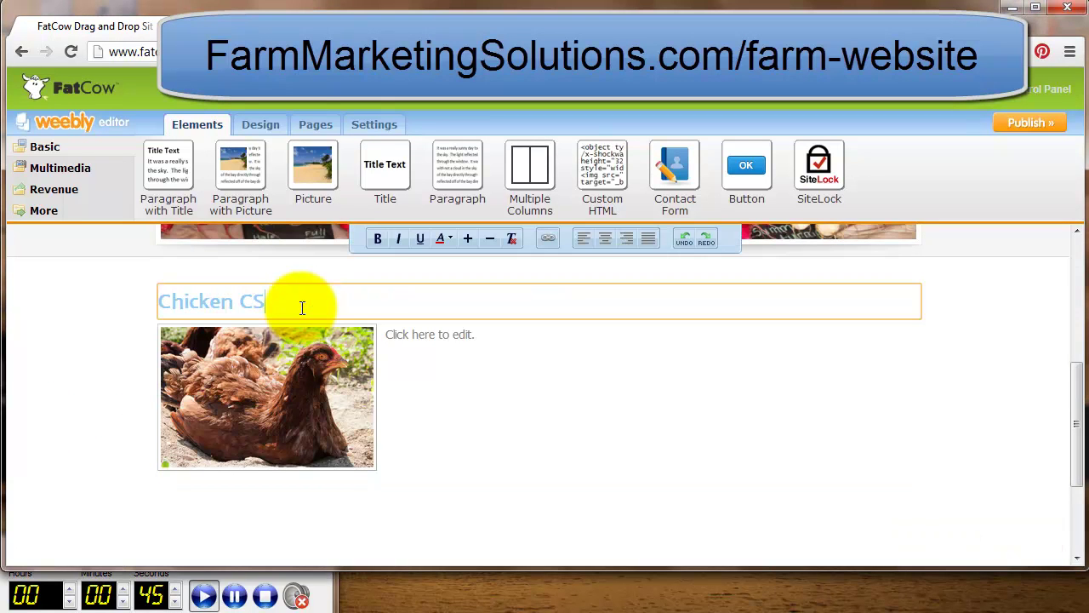
click(418, 336)
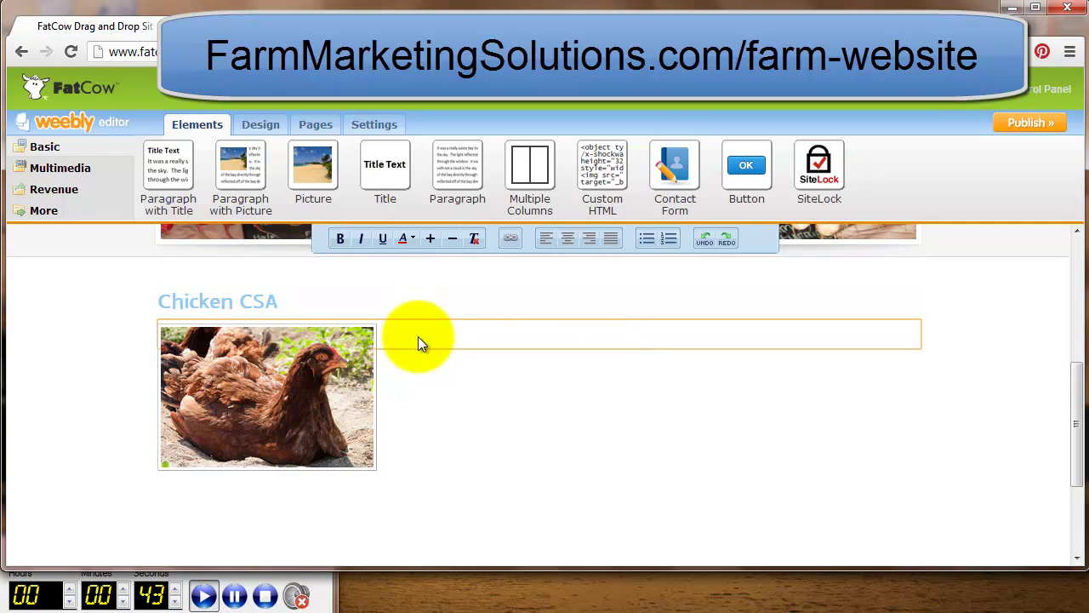
Step: Paste the Farm Products description from Notepad beside the chicken photo
click(4, 255)
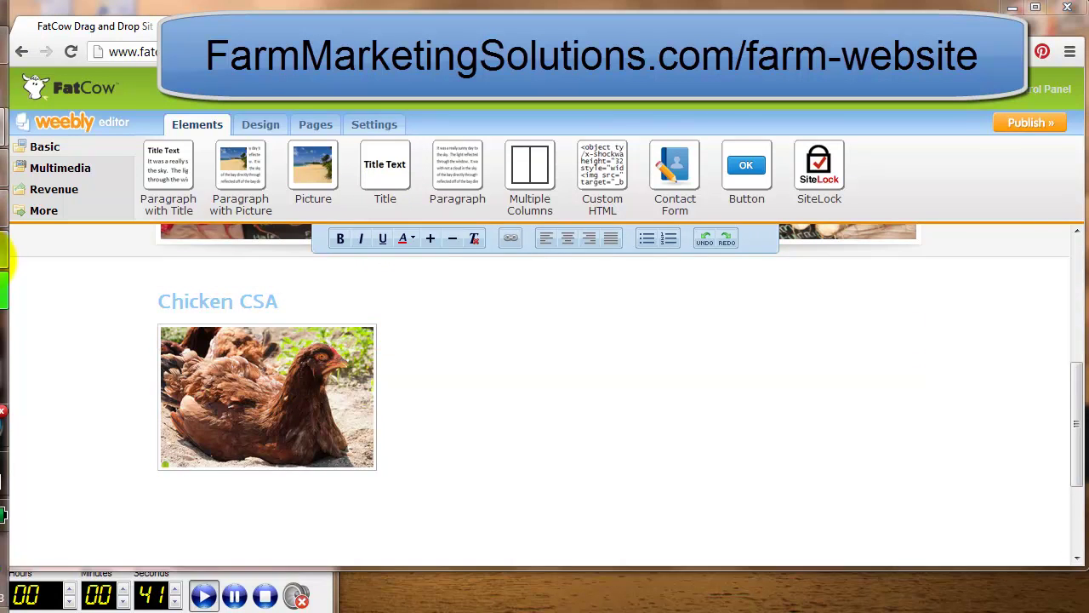
click(370, 393)
drag(581, 526, 158, 442)
right_click(220, 434)
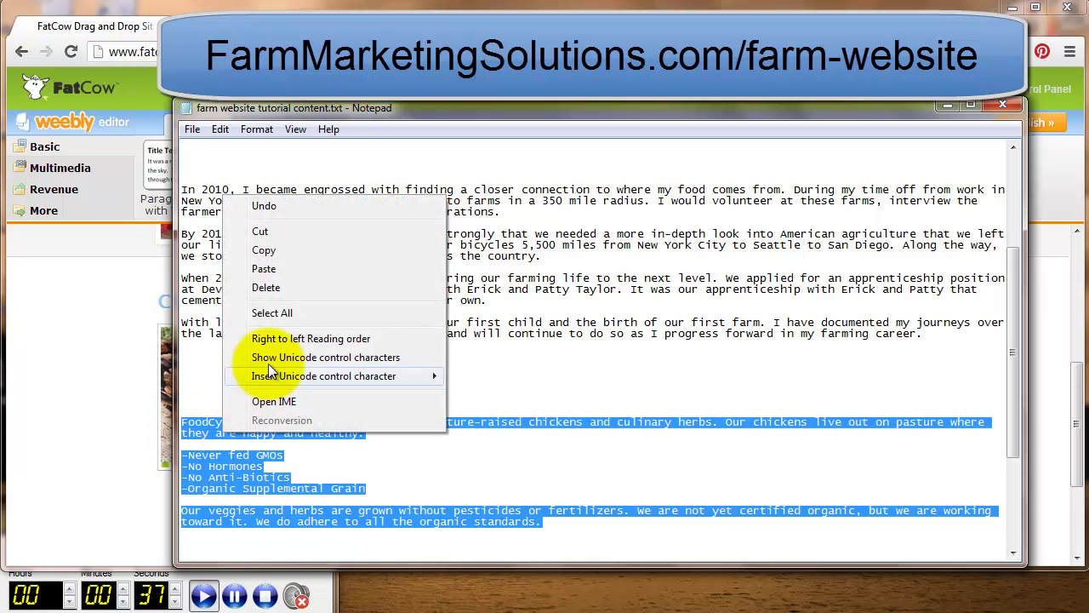
click(273, 250)
click(125, 345)
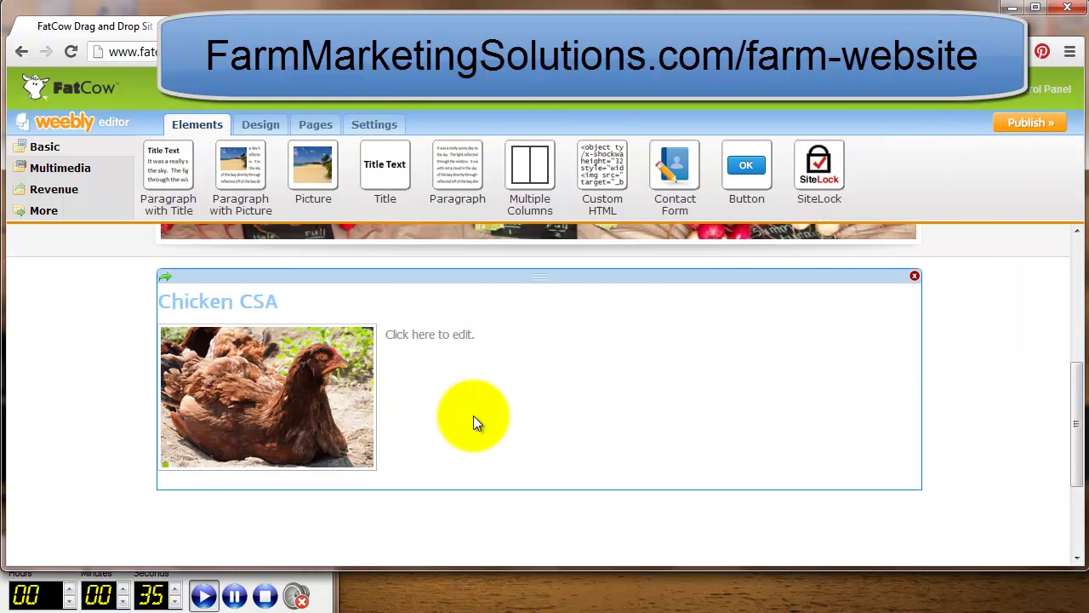
click(462, 337)
right_click(477, 340)
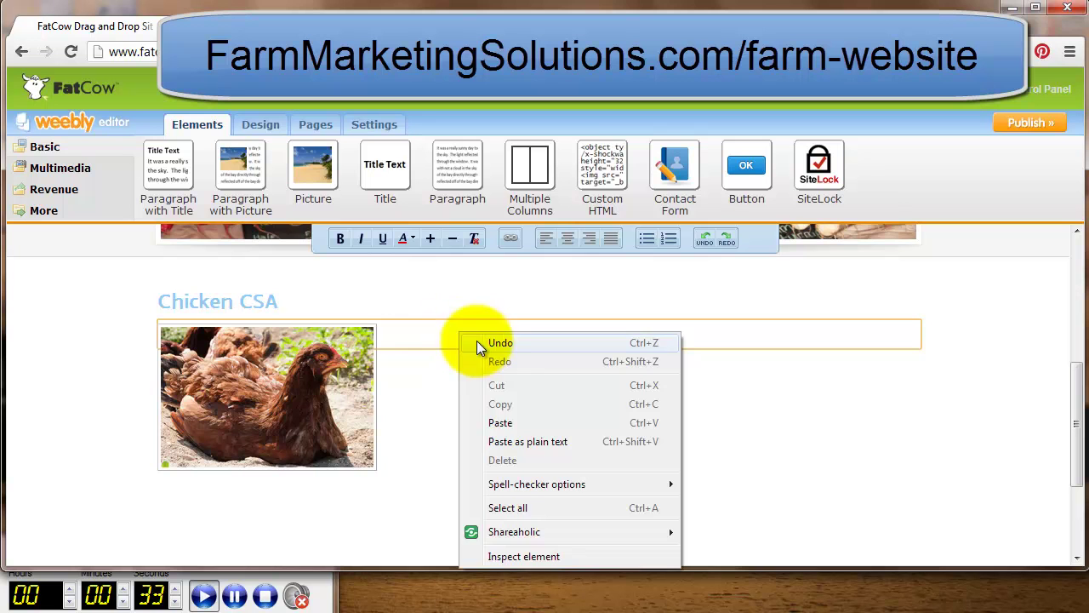
click(508, 412)
scroll(438, 349, up, 4)
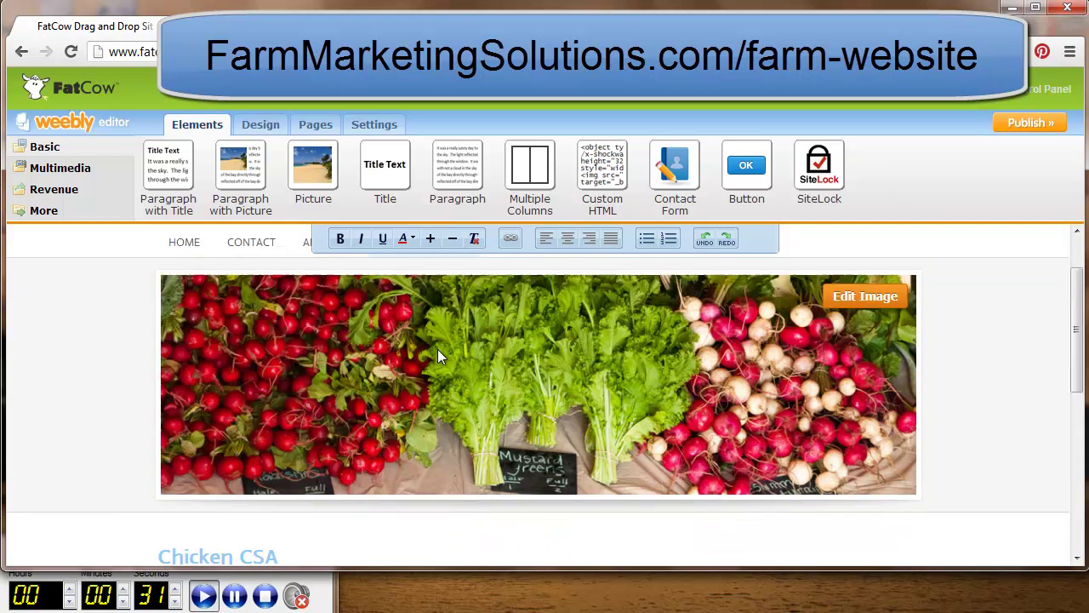
click(318, 129)
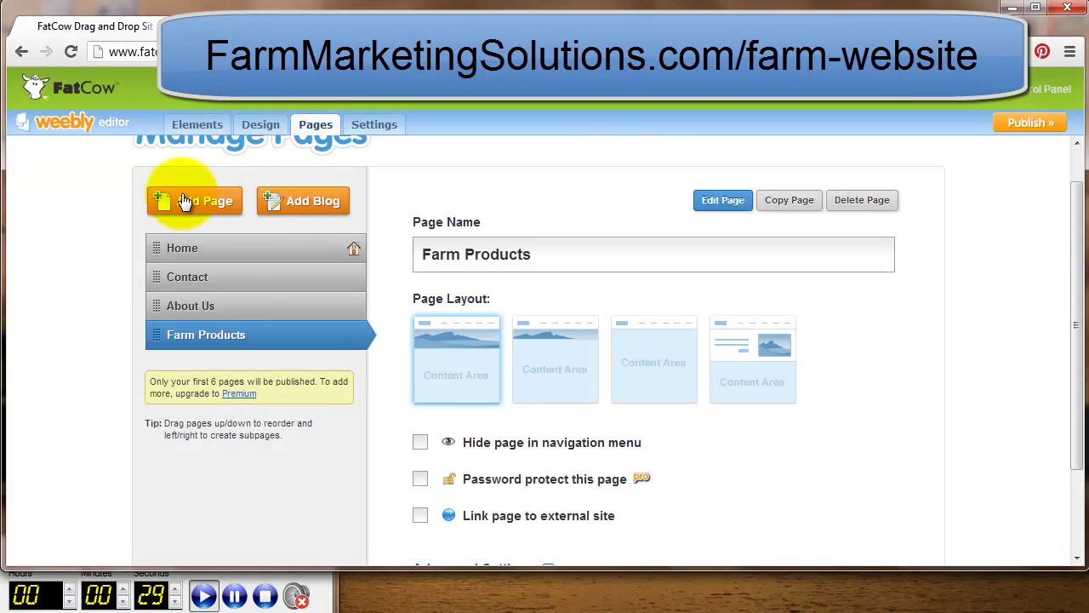
Step: Open the Home page in the page editor
click(221, 251)
click(749, 203)
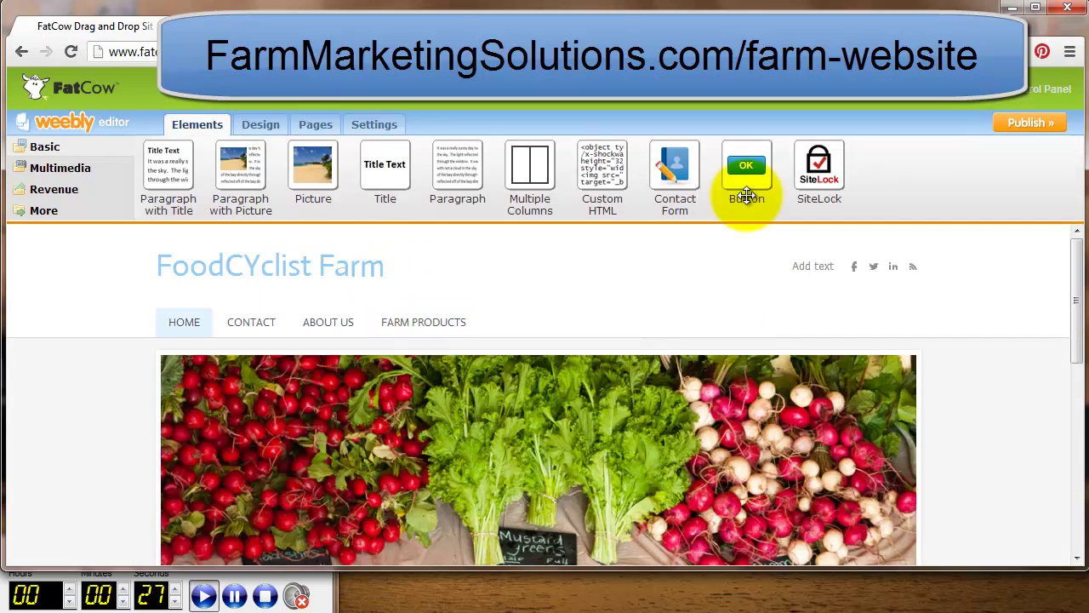
scroll(741, 384, down, 8)
scroll(741, 389, up, 8)
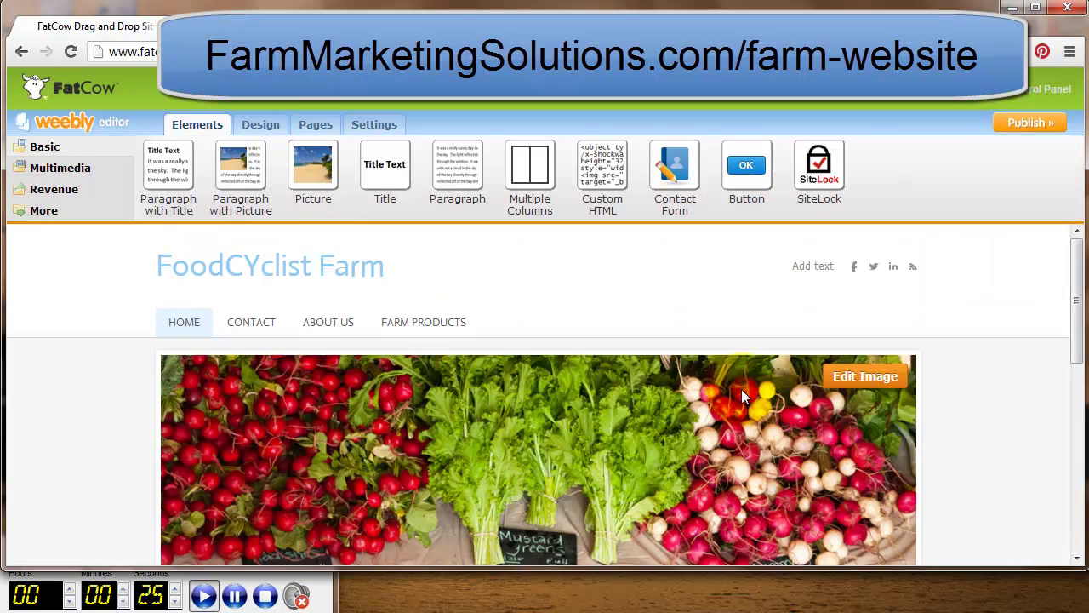
Step: Enter the farm's Facebook page URL in the header social links, then publish the site
click(856, 268)
click(839, 312)
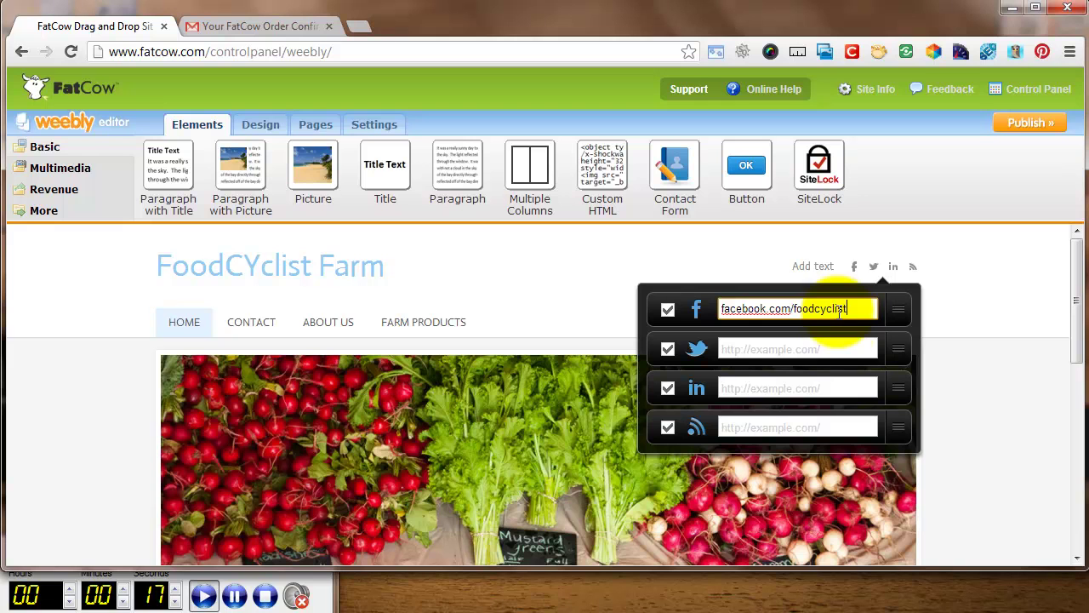
click(837, 342)
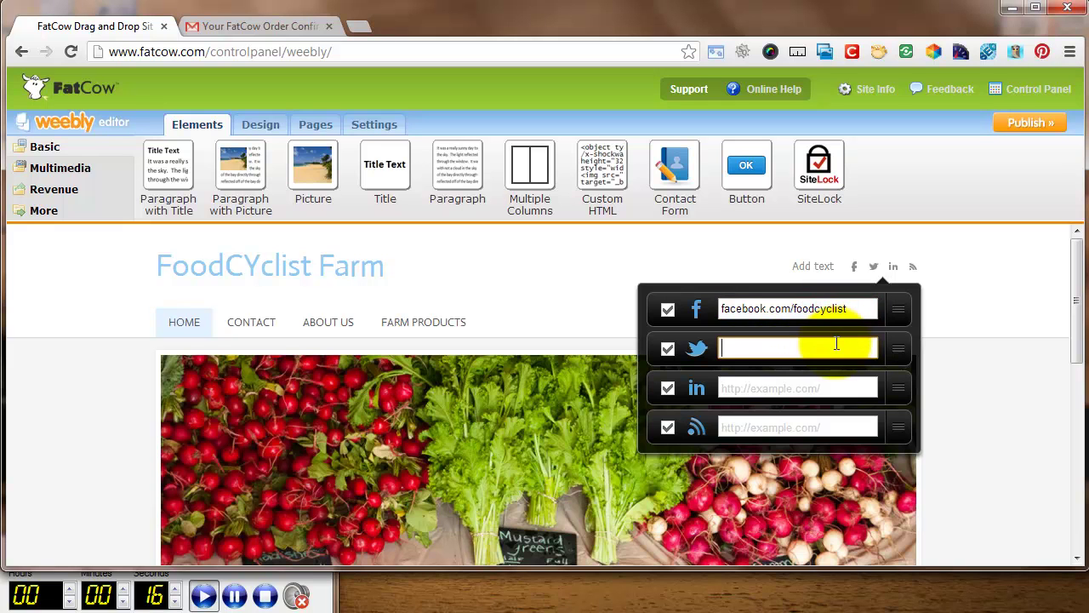
click(1038, 336)
click(1040, 125)
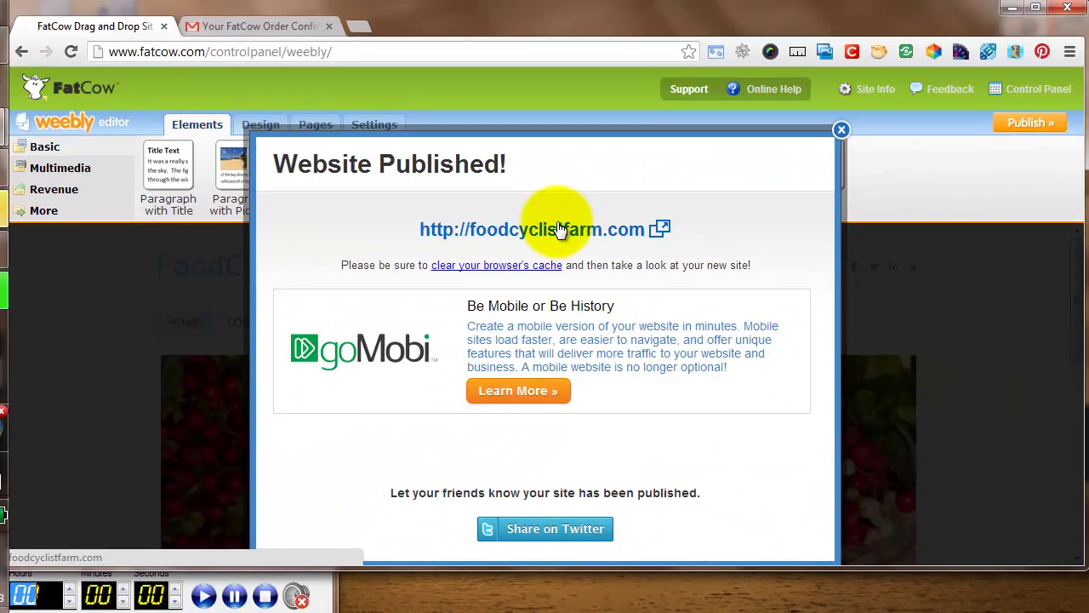
Step: Open the live foodcyclistfarm.com site from the publish confirmation
click(559, 230)
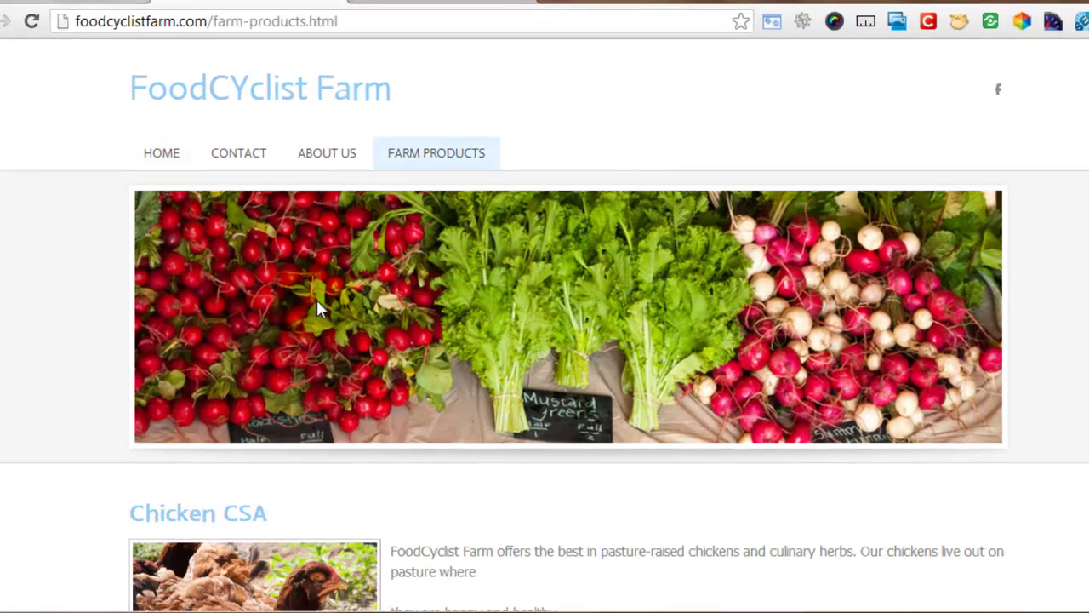
scroll(319, 307, down, 1)
scroll(324, 315, up, 1)
scroll(326, 308, down, 3)
scroll(318, 316, up, 3)
click(276, 155)
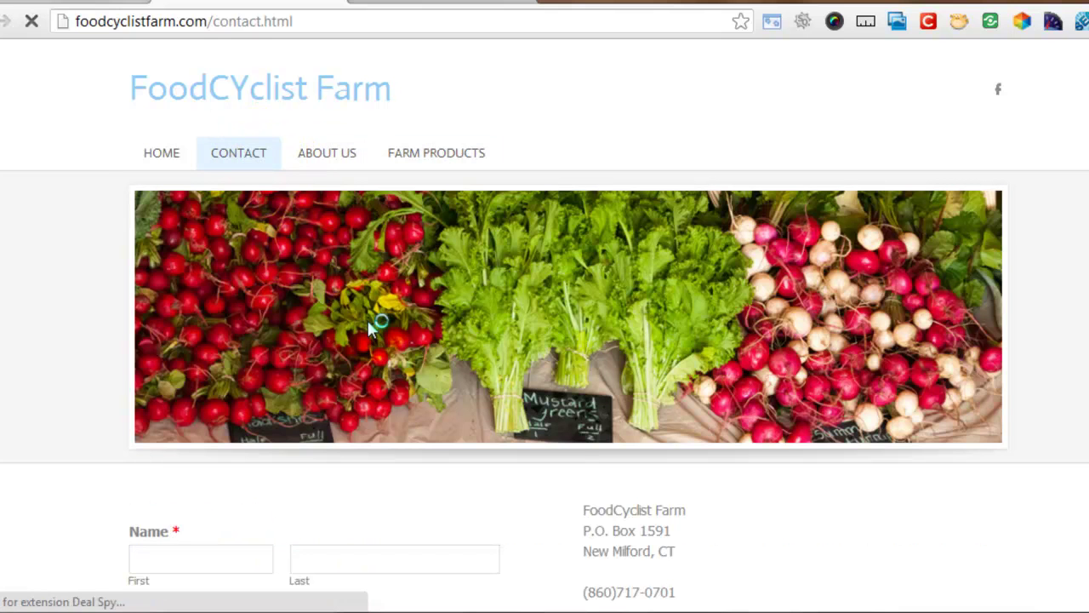
scroll(380, 355, down, 9)
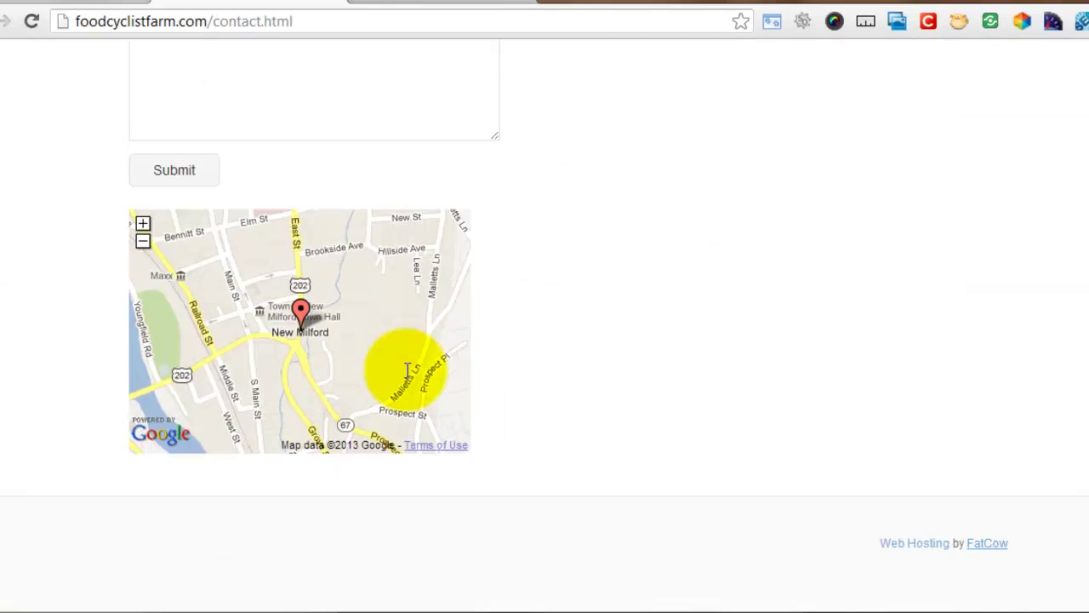
scroll(405, 370, up, 10)
click(161, 155)
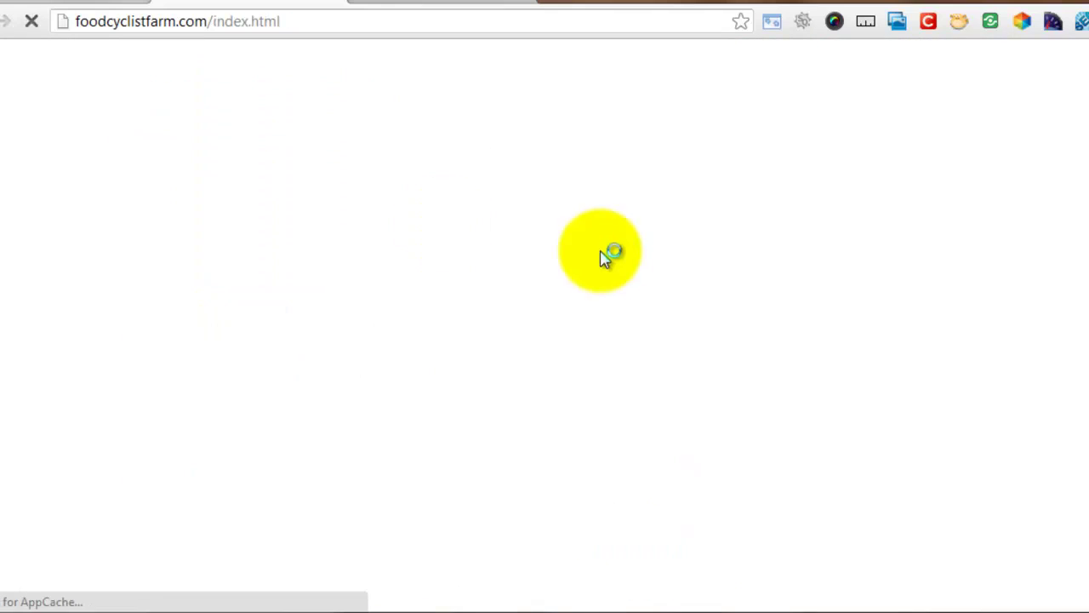
scroll(637, 356, down, 5)
scroll(761, 283, up, 5)
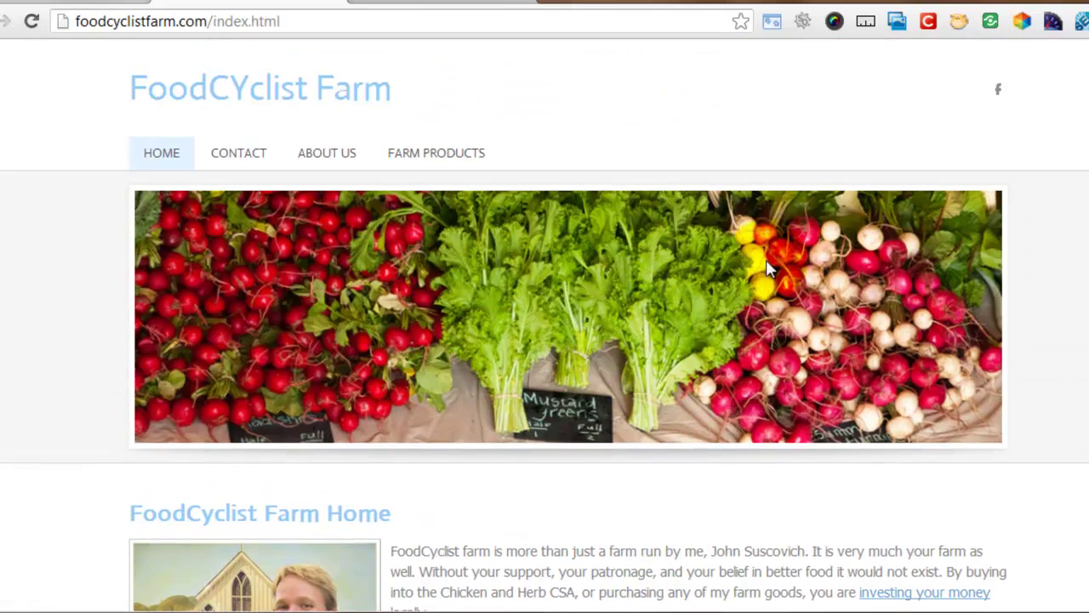